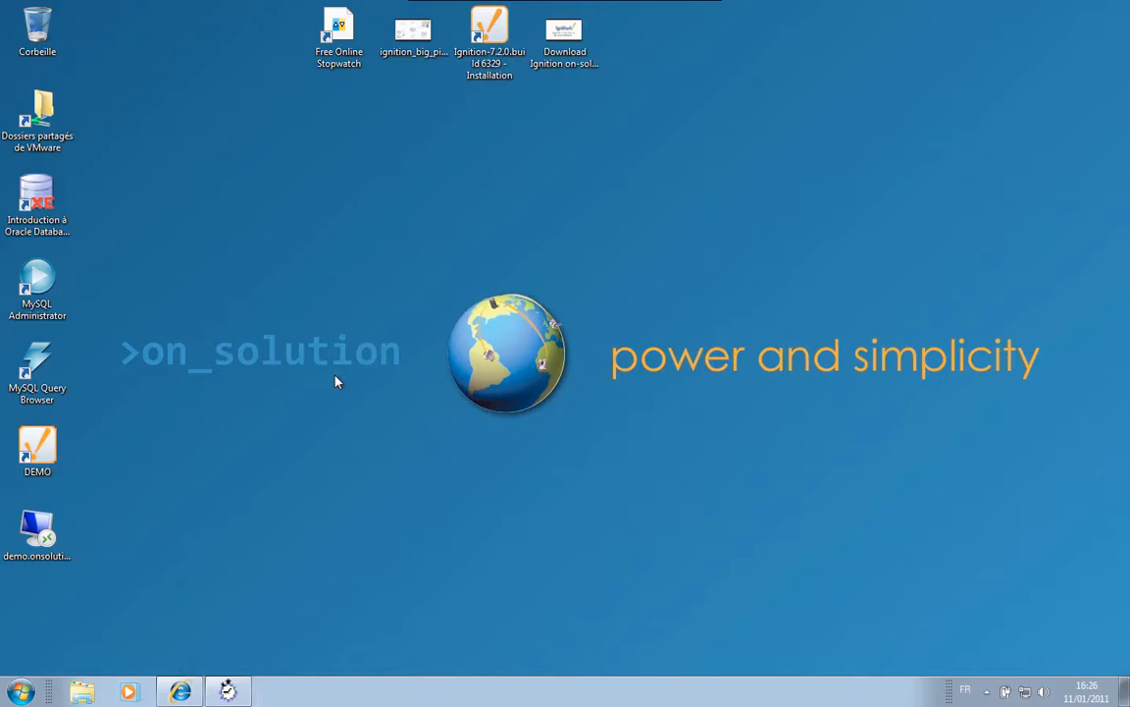
- Restore the Stop Watch window and start its timer
{"action": "left_click", "coordinate": [230, 689]}
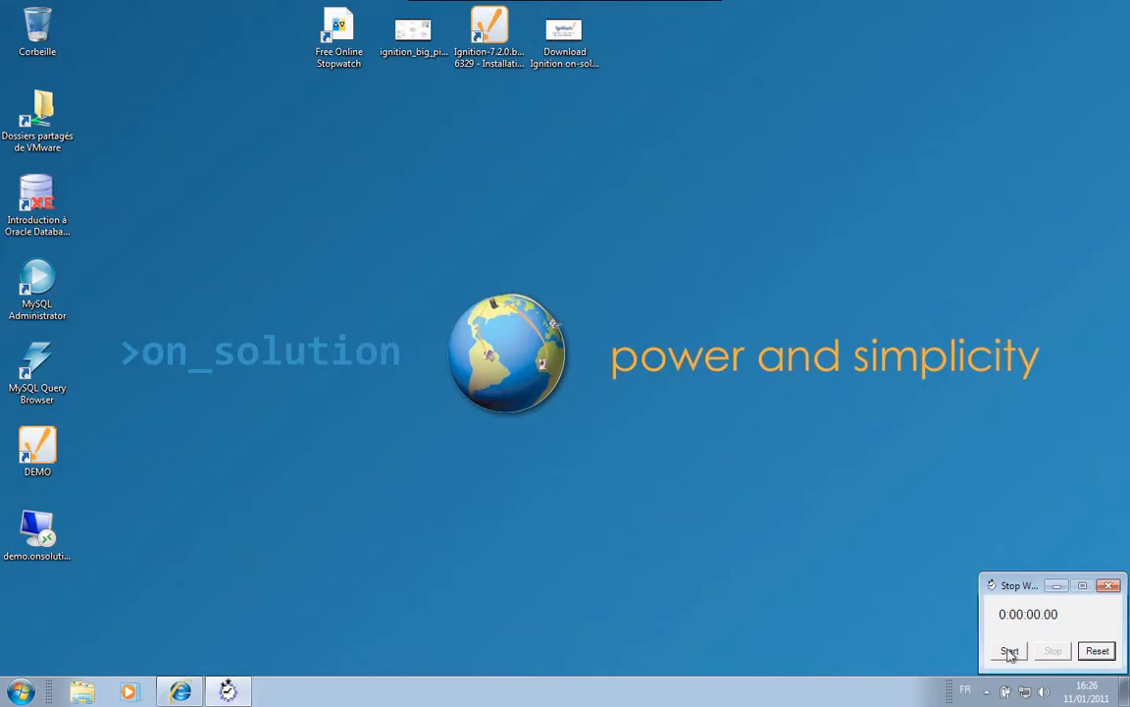
{"action": "left_click", "coordinate": [1009, 653]}
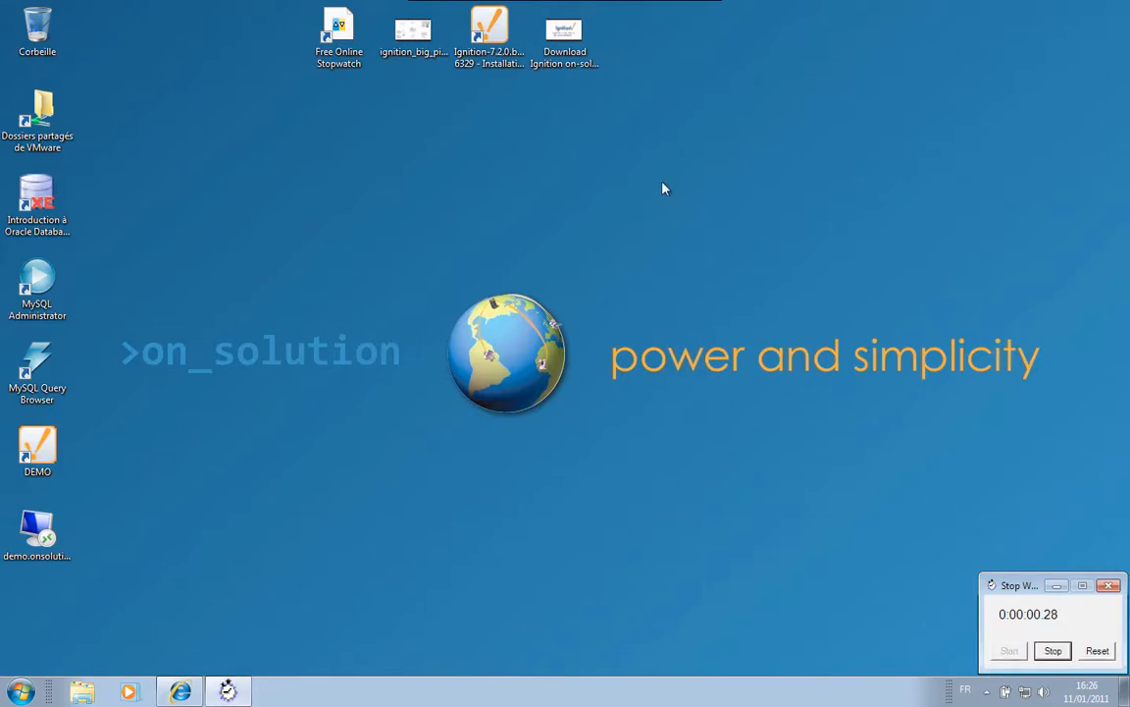
- Run the Ignition installer, accept the licence, and install to C:\Program Files\Inductive Automation\Ignition
{"action": "double_click", "coordinate": [495, 31]}
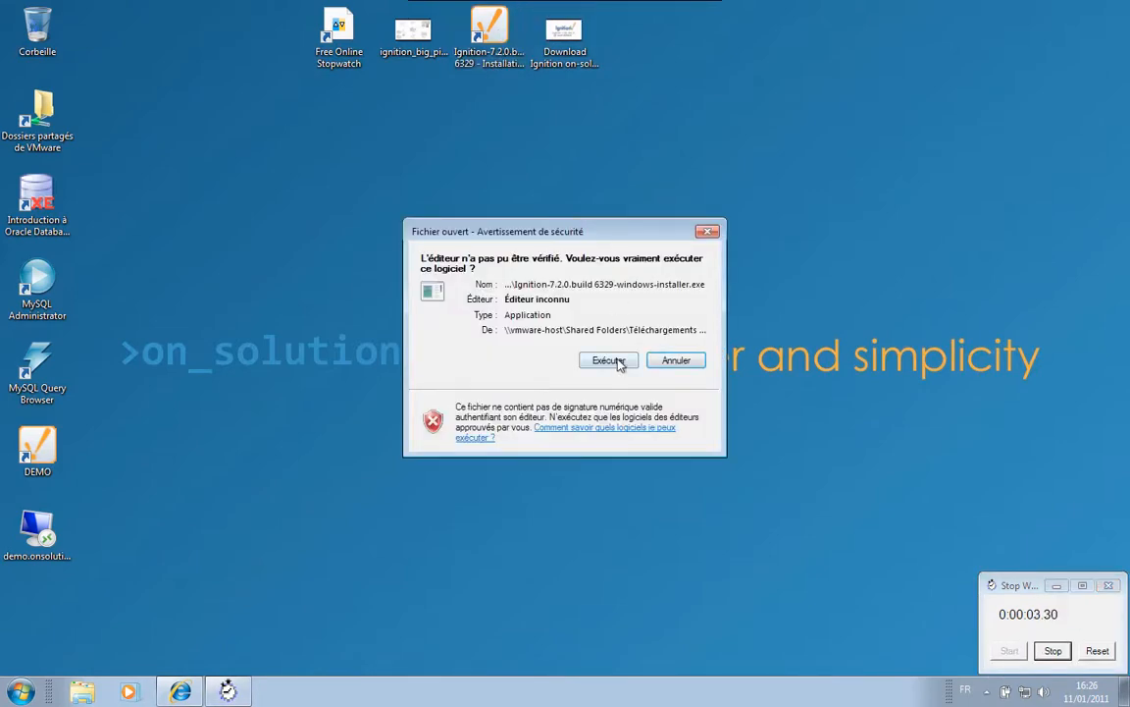
{"action": "left_click", "coordinate": [617, 361]}
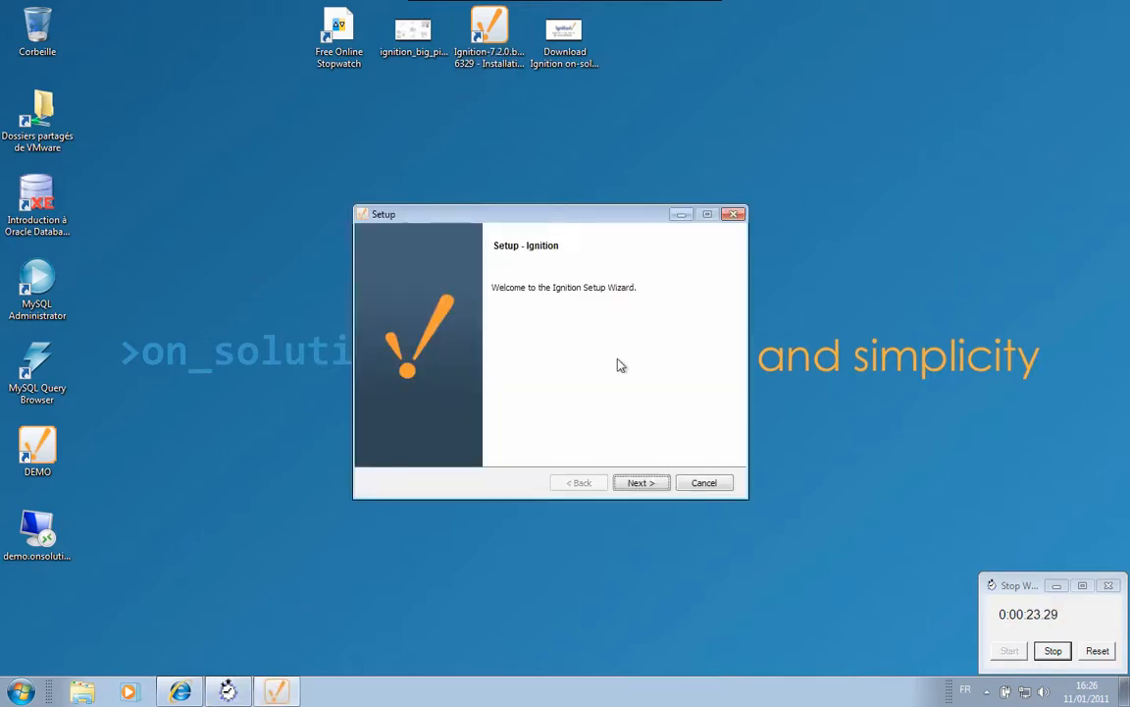
{"action": "left_click", "coordinate": [644, 483]}
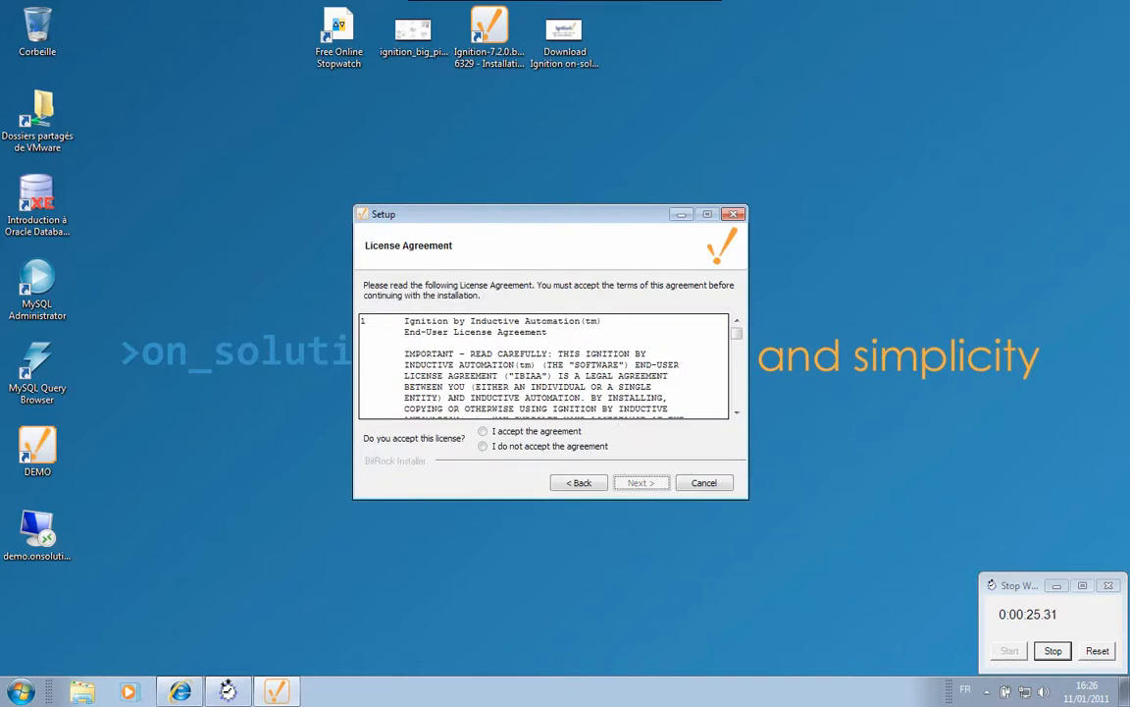
{"action": "left_click", "coordinate": [549, 431]}
{"action": "left_click", "coordinate": [642, 483]}
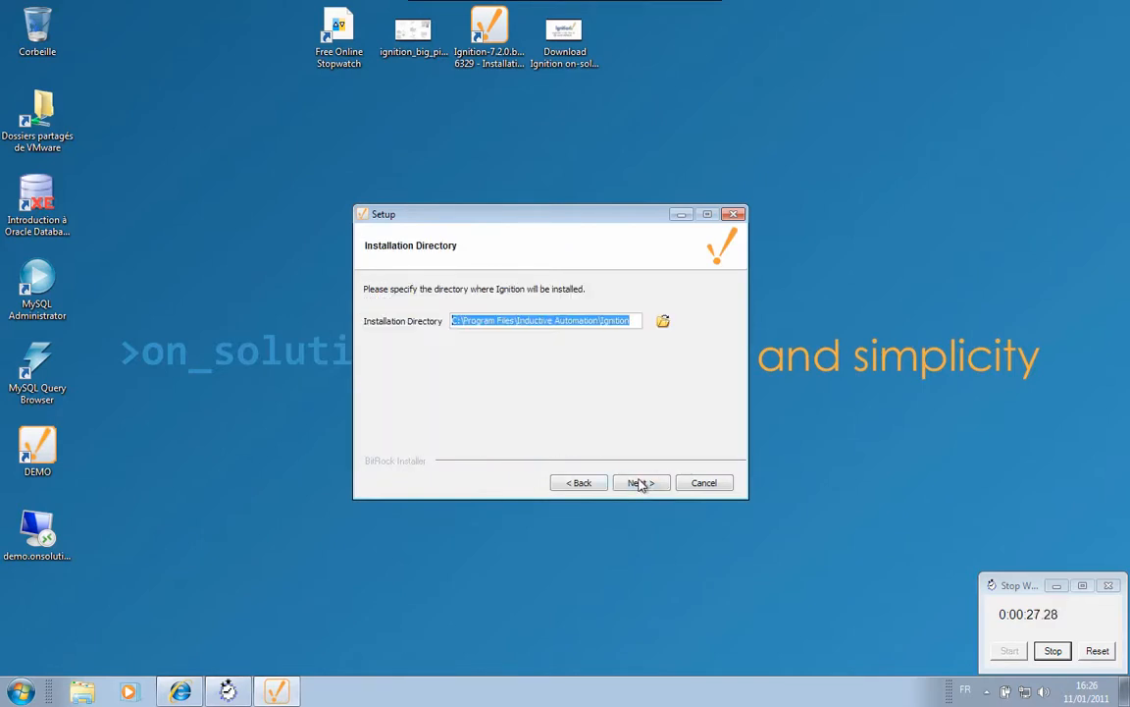
{"action": "left_click", "coordinate": [639, 482]}
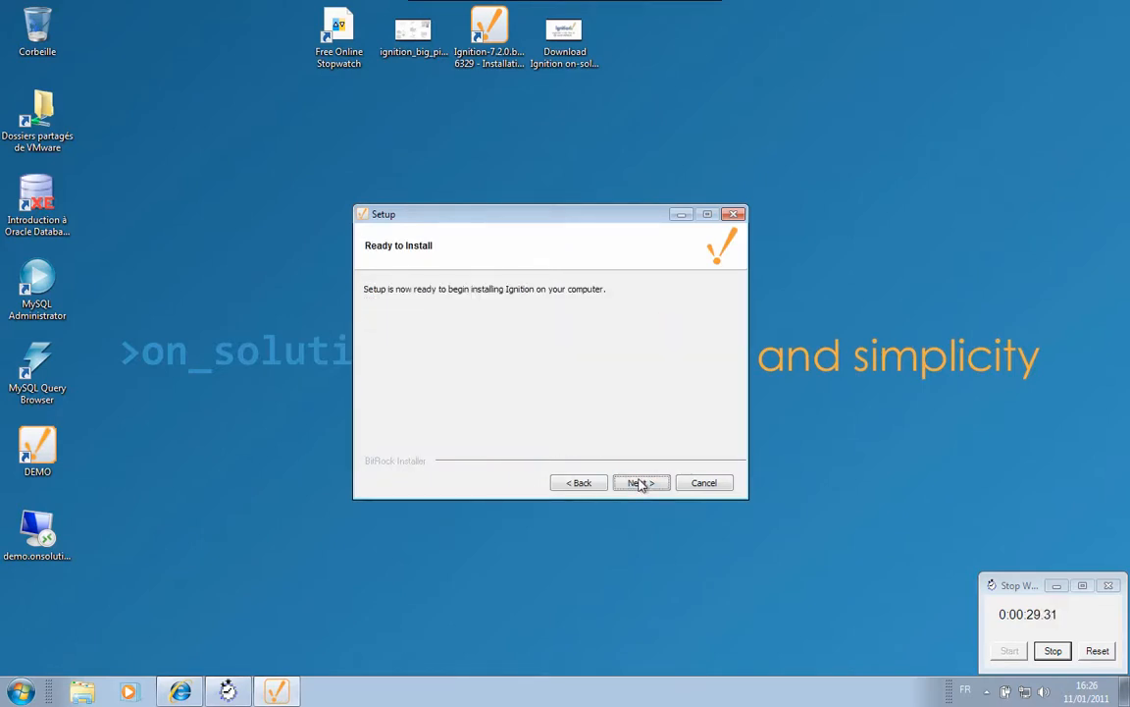
{"action": "left_click", "coordinate": [640, 482]}
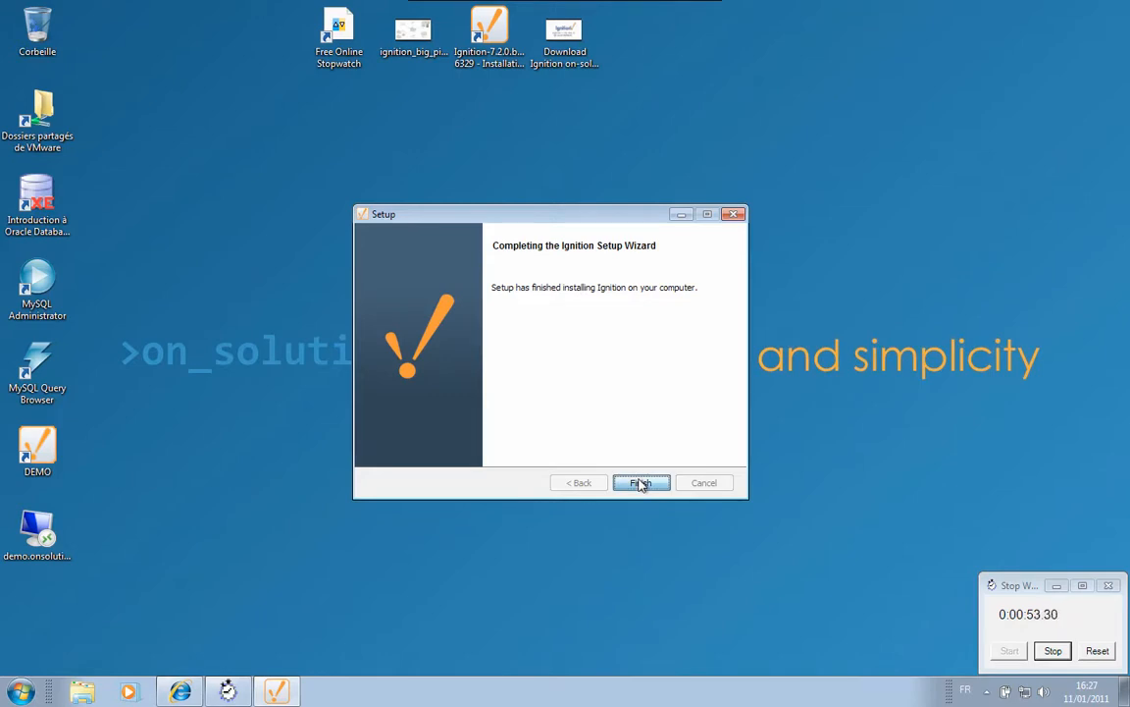
{"action": "left_click", "coordinate": [641, 483]}
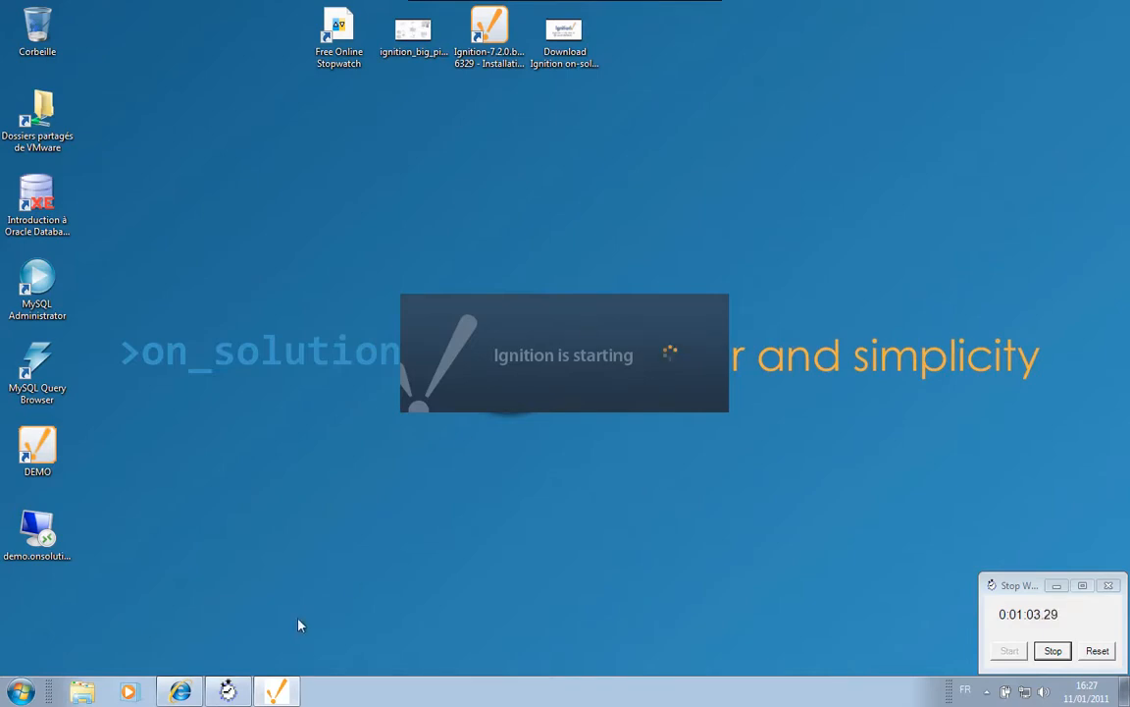
- Bring up the Ignition architecture diagram and fit it to the window
{"action": "left_click", "coordinate": [180, 692]}
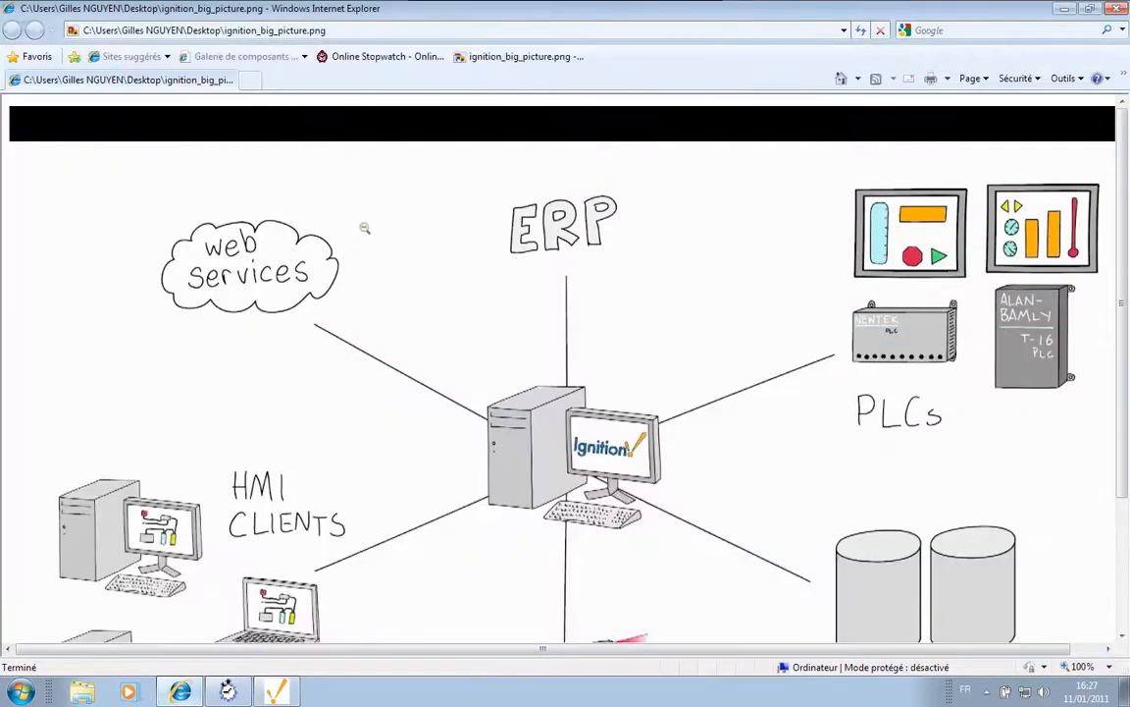
{"action": "left_click", "coordinate": [590, 356]}
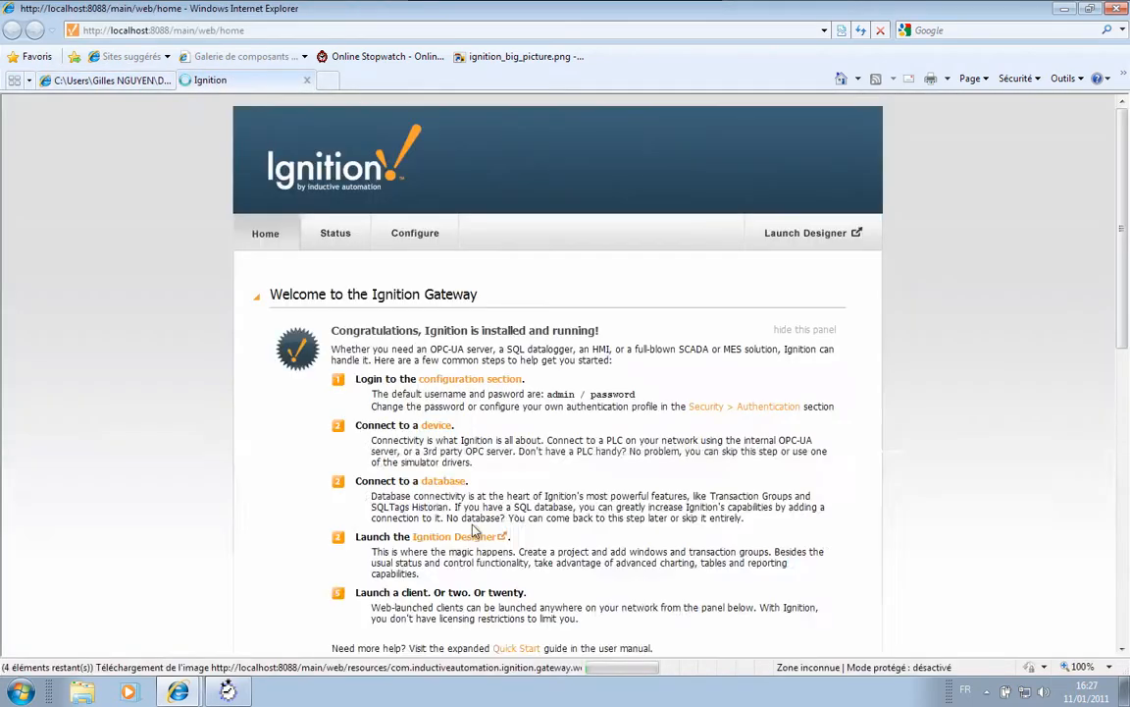
{"action": "left_click", "coordinate": [133, 81]}
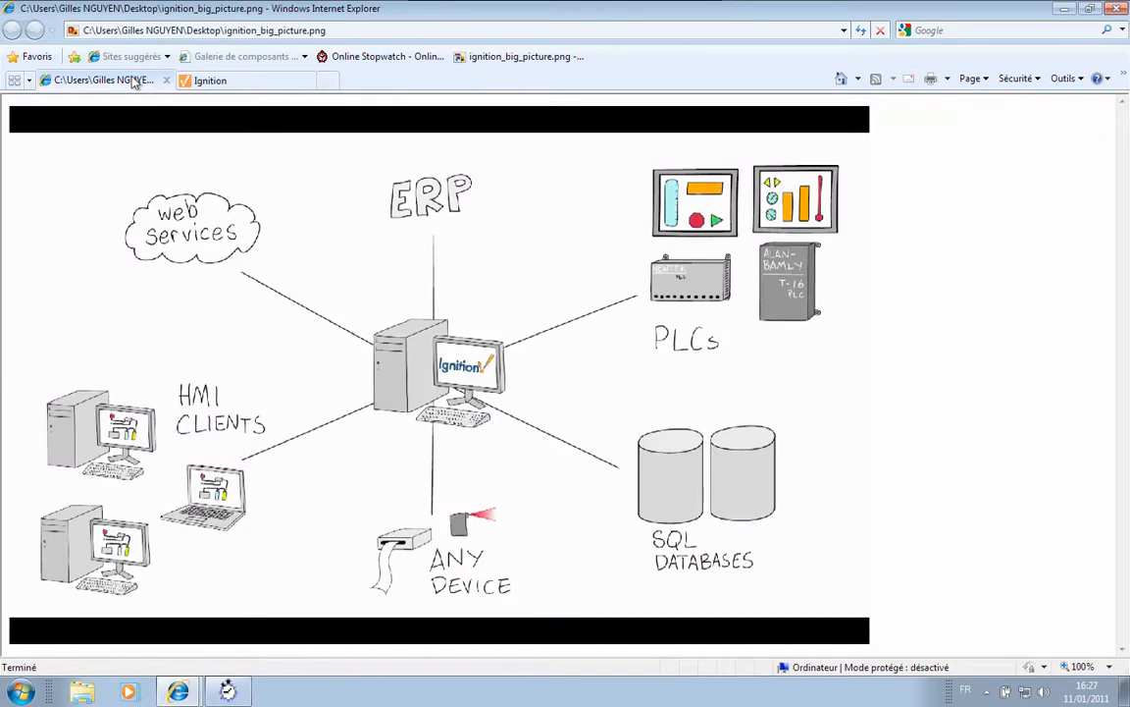
- Check the stopwatch, then go back to the Ignition Gateway welcome page
{"action": "mouse_move", "coordinate": [227, 687]}
{"action": "left_click", "coordinate": [229, 691]}
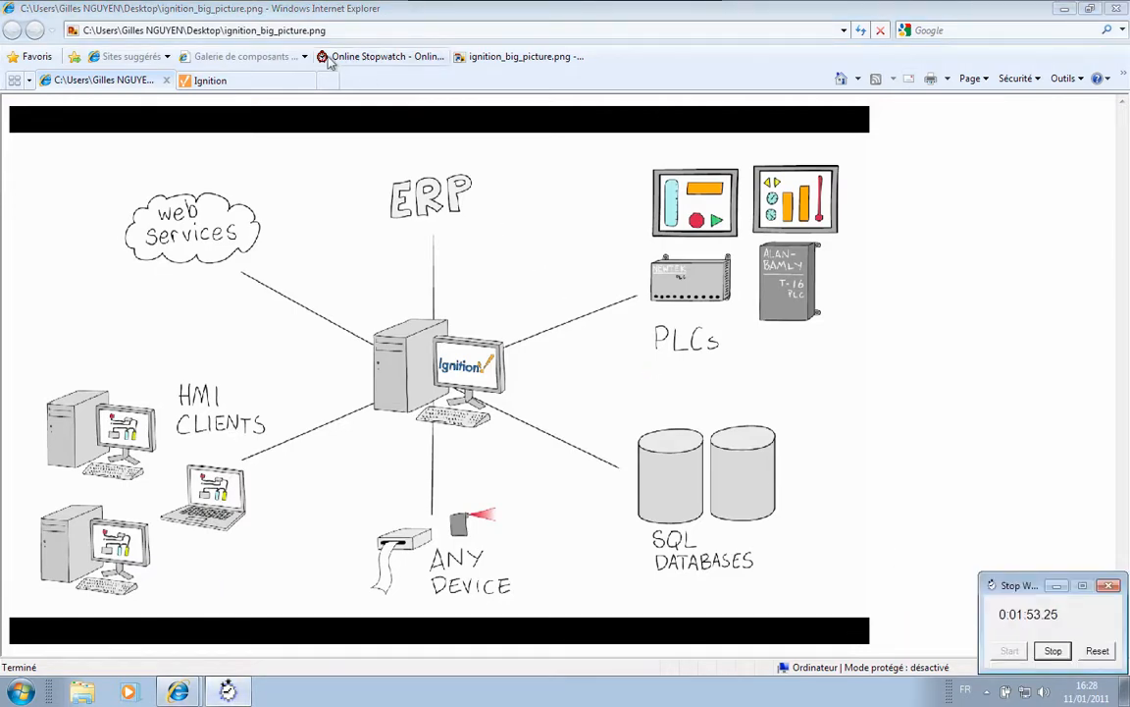
{"action": "left_click", "coordinate": [265, 86]}
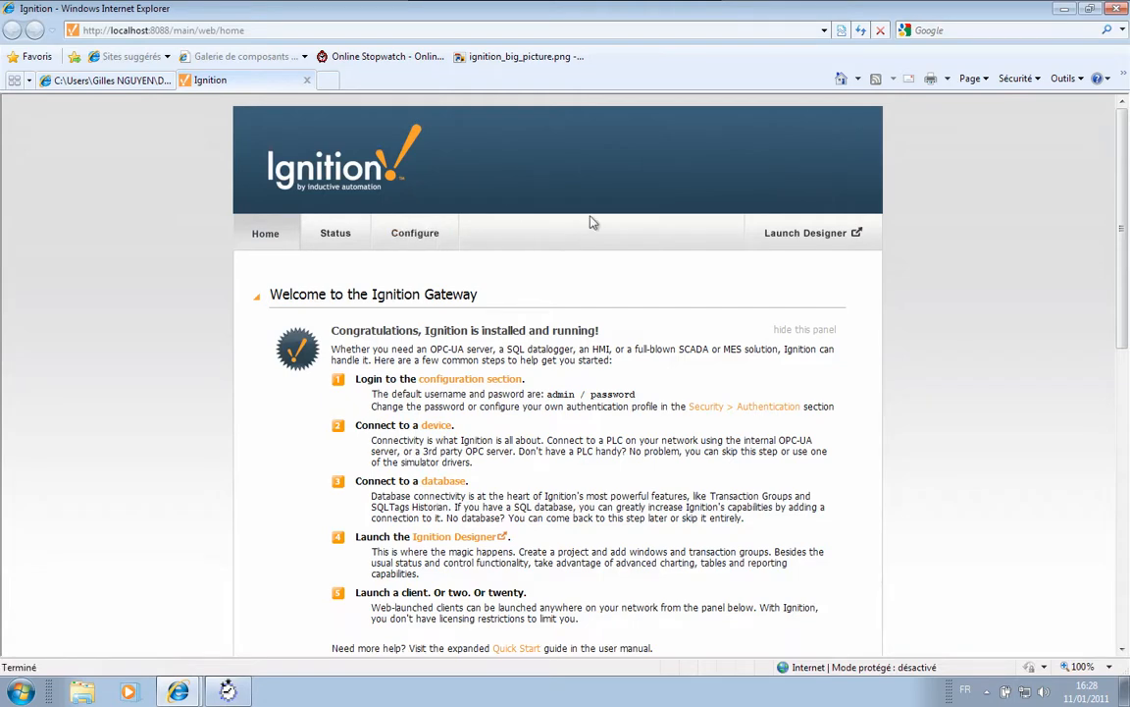
- Log in to Gateway configuration with the default admin credentials and open OPC-UA Devices
{"action": "left_click", "coordinate": [815, 329]}
{"action": "left_click", "coordinate": [435, 240]}
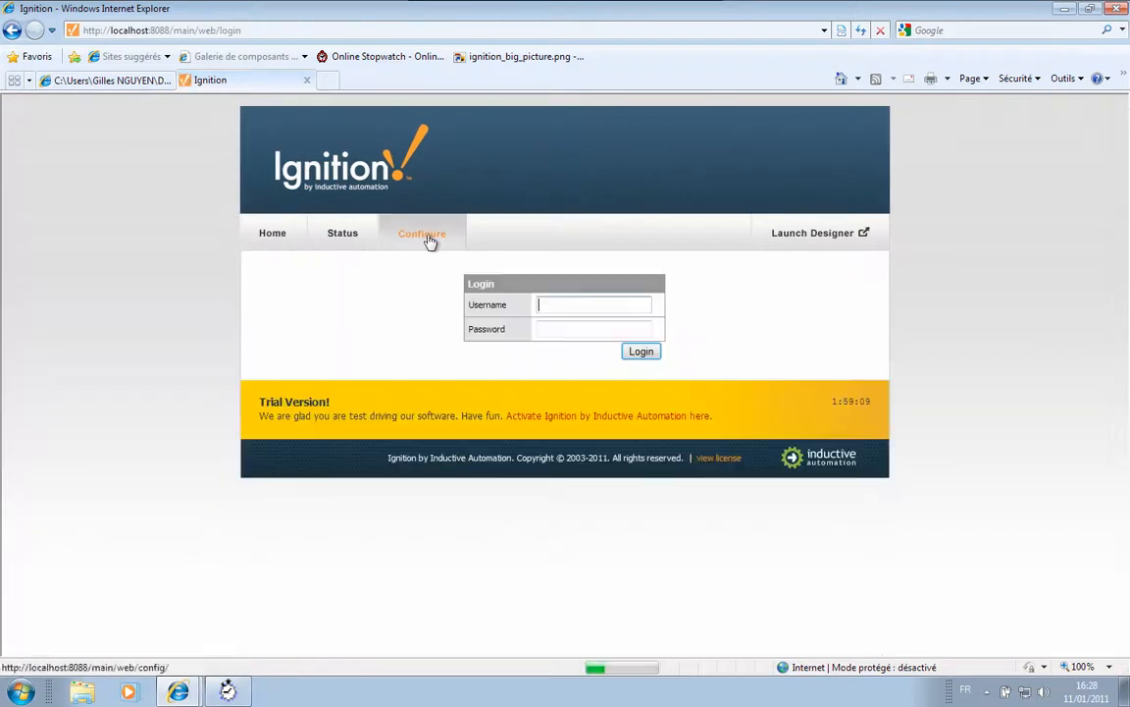
{"action": "type", "text": "admin"}
{"action": "key", "text": "Tab"}
{"action": "type", "text": "password"}
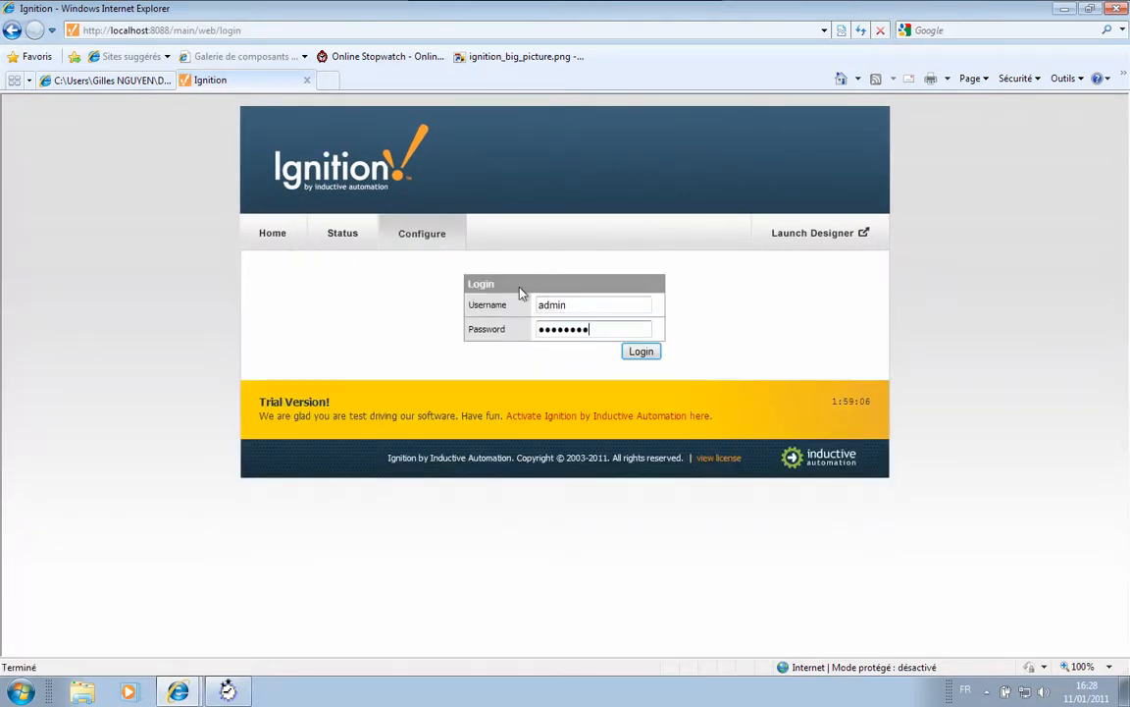
{"action": "key", "text": "Return"}
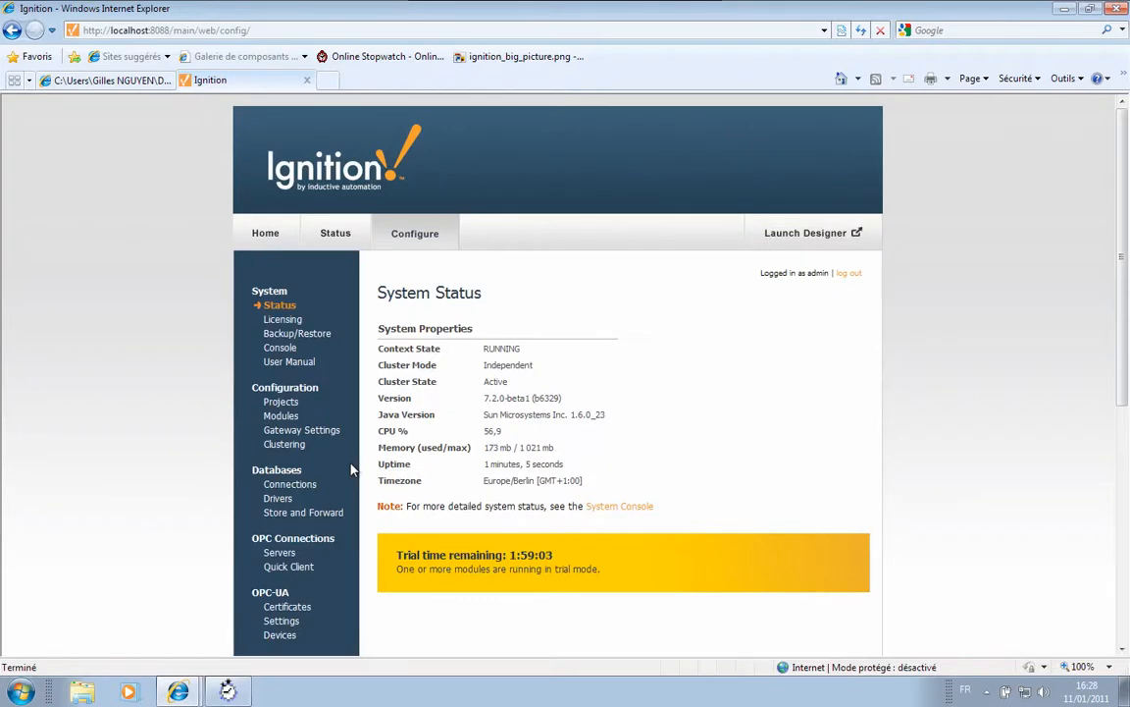
{"action": "scroll", "coordinate": [351, 469], "scroll_direction": "down", "scroll_amount": 3}
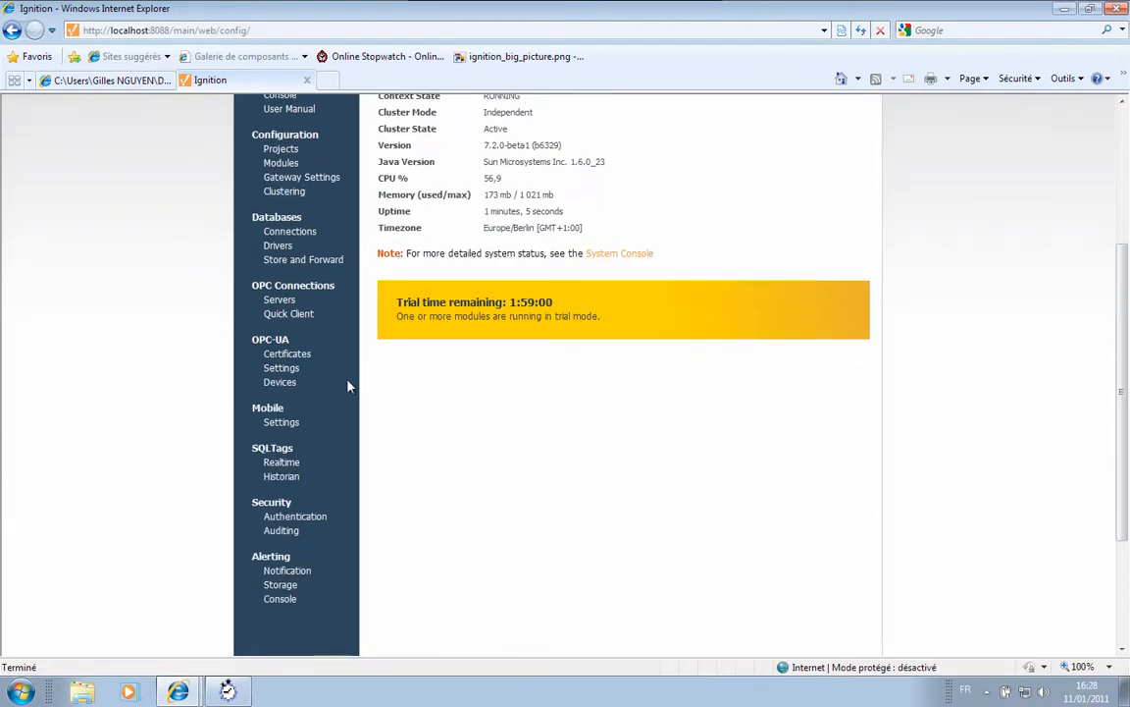
{"action": "left_click", "coordinate": [284, 385]}
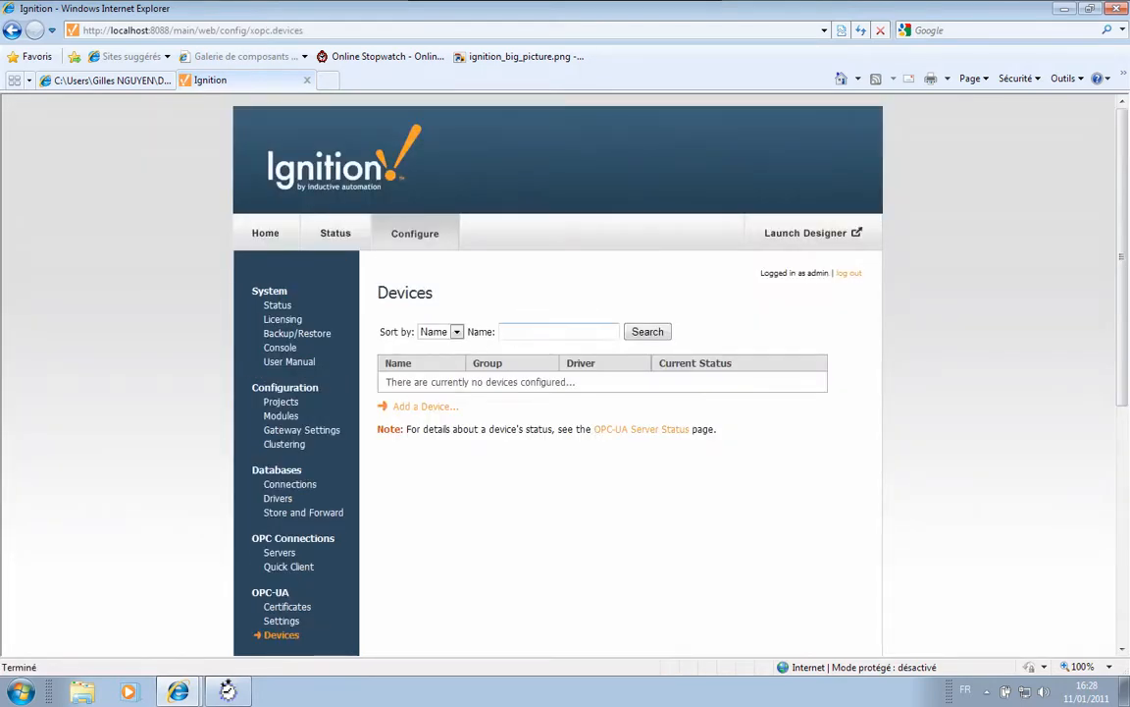
- Start a new device and choose the Dairy Demo Simulator driver
{"action": "left_click", "coordinate": [415, 410]}
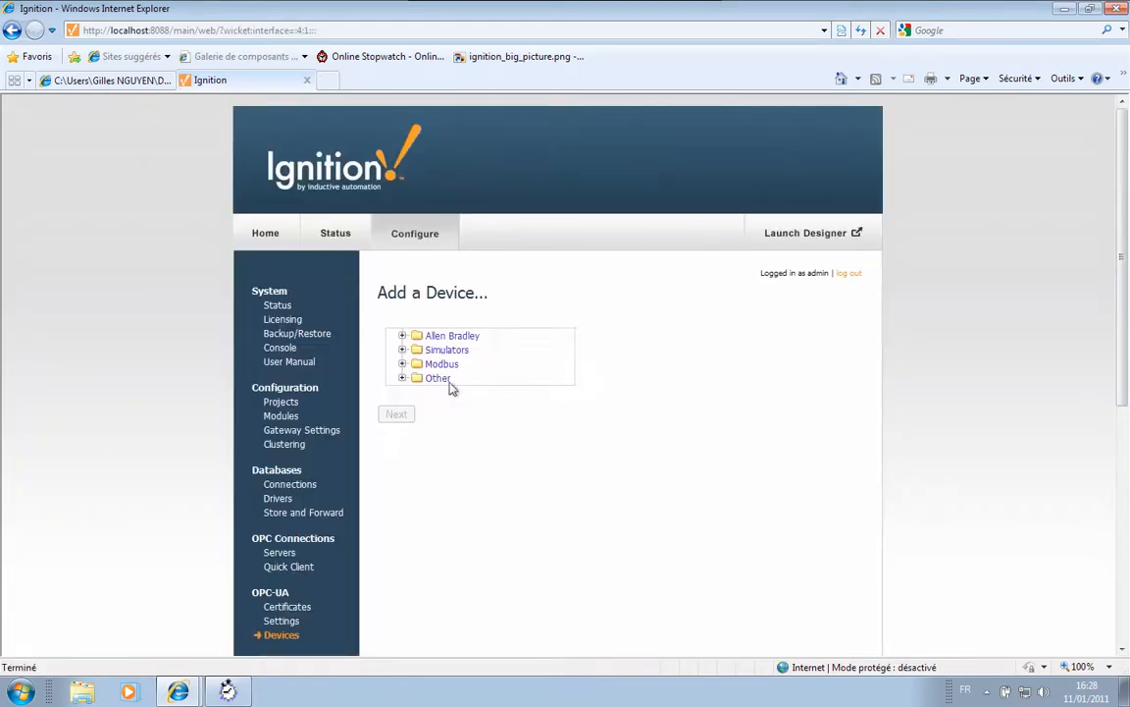
{"action": "left_click", "coordinate": [404, 350]}
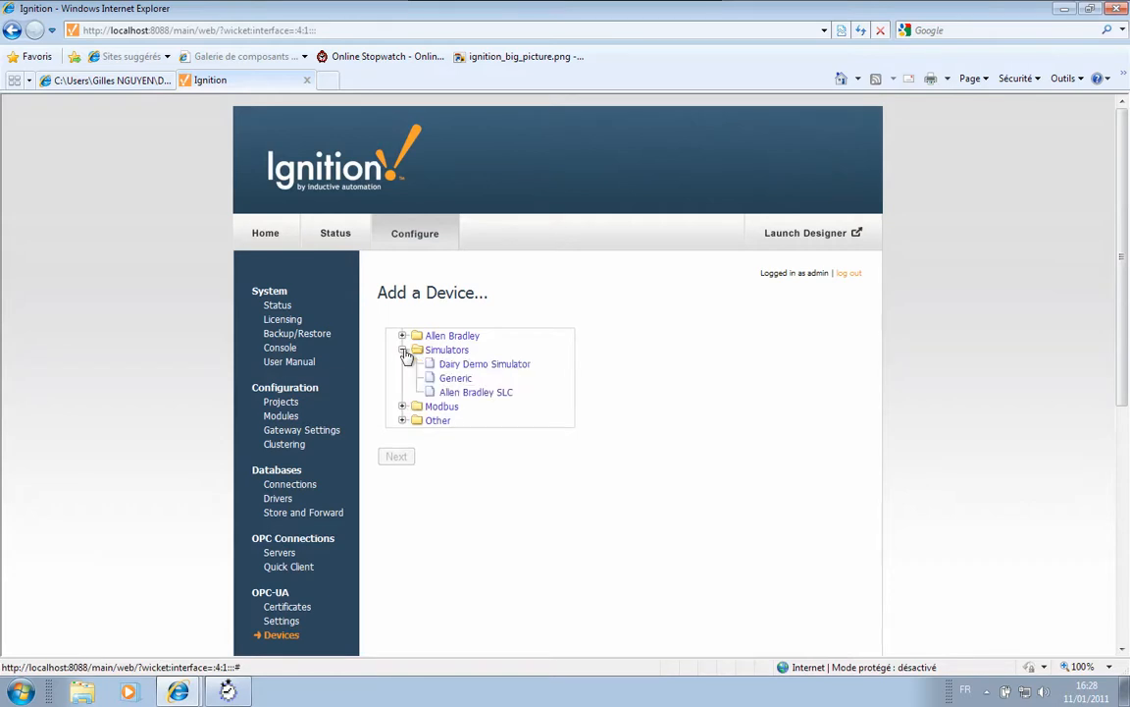
{"action": "left_click", "coordinate": [403, 406]}
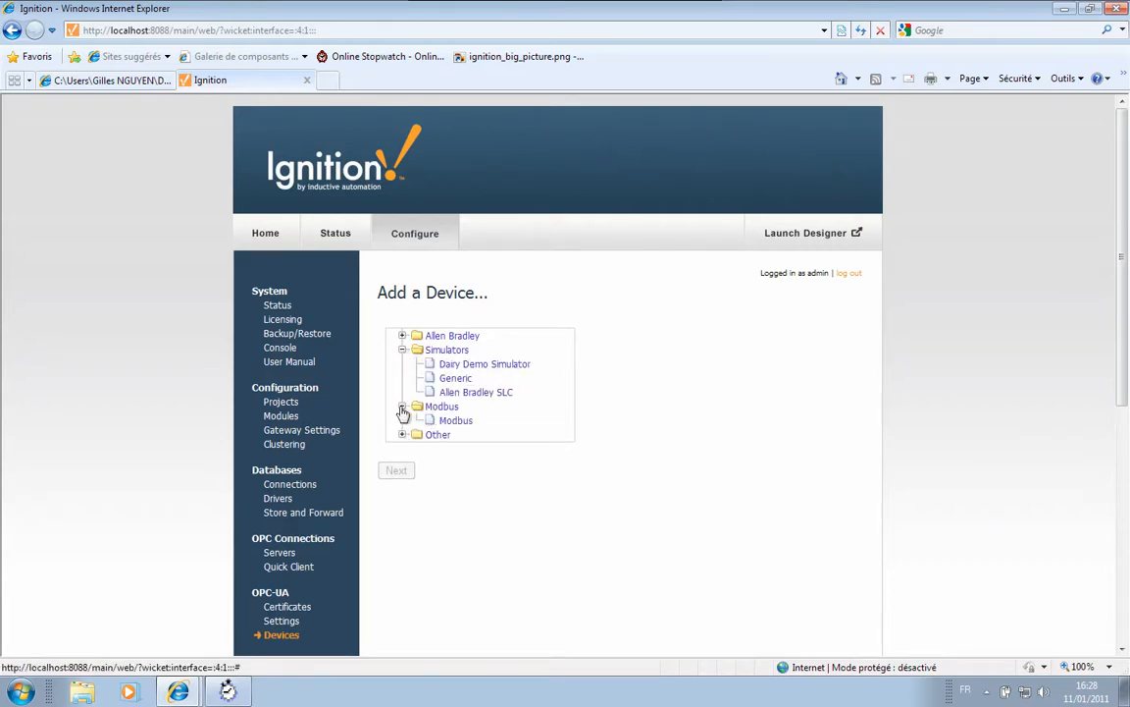
{"action": "left_click", "coordinate": [402, 336]}
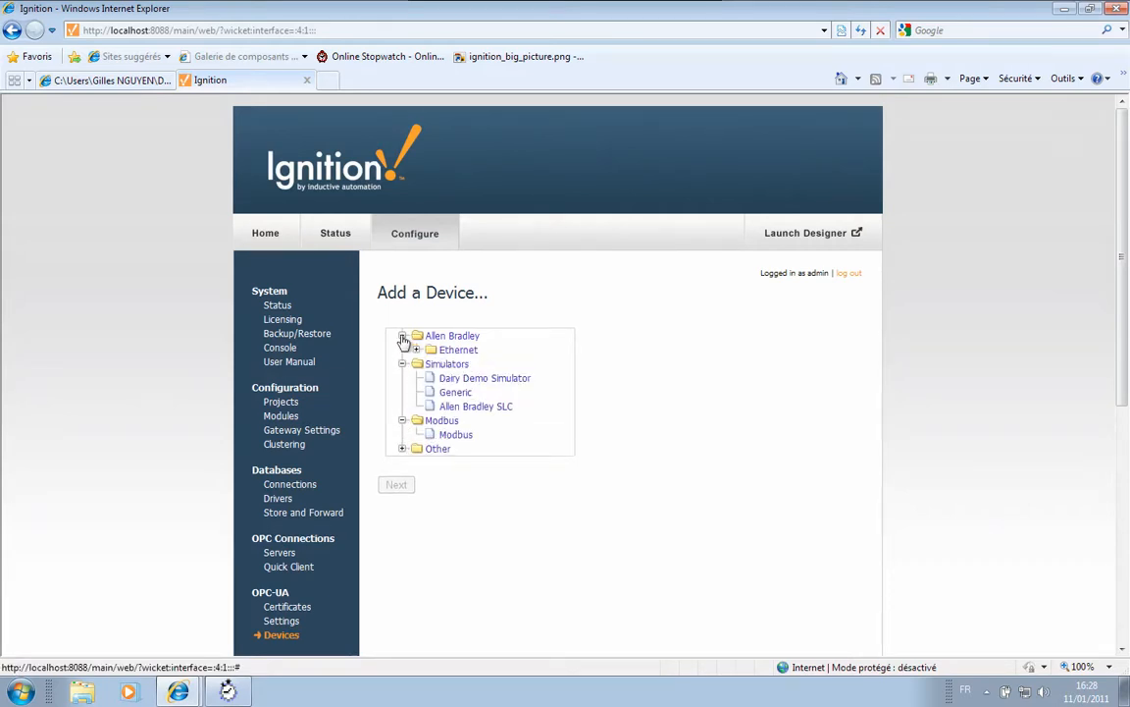
{"action": "left_click", "coordinate": [473, 382]}
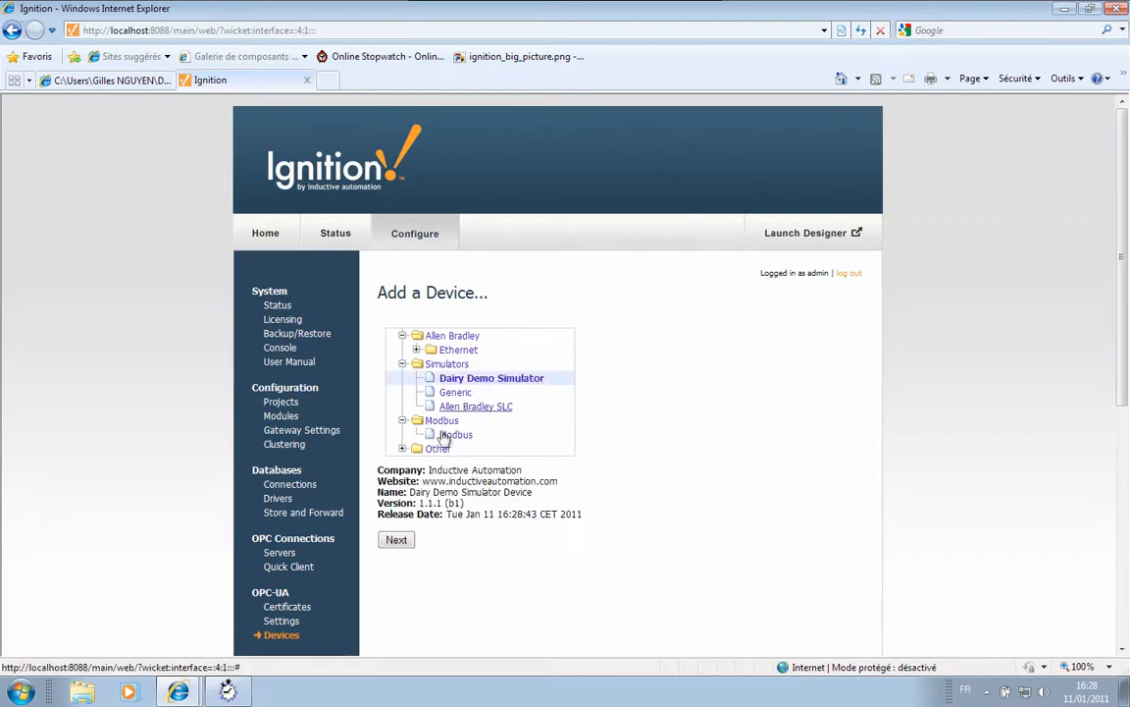
{"action": "left_click", "coordinate": [397, 539]}
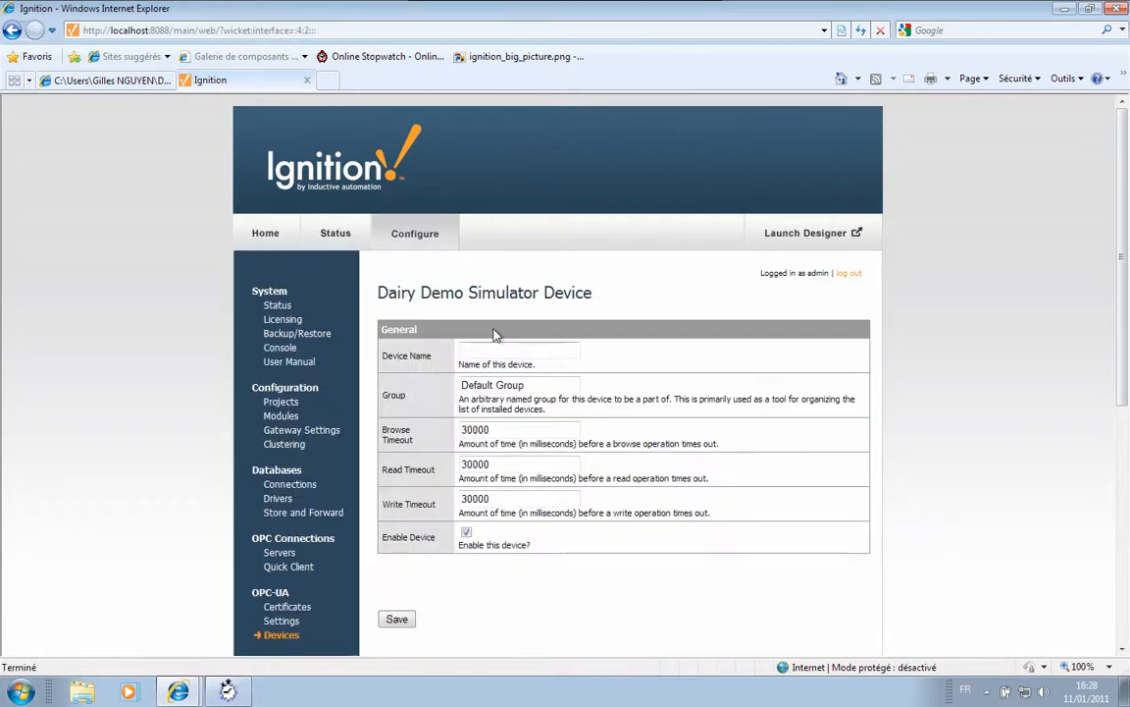
- Name the device DEMOSIMU, save it, and return to the gateway home page
{"action": "type", "text": "DE"}
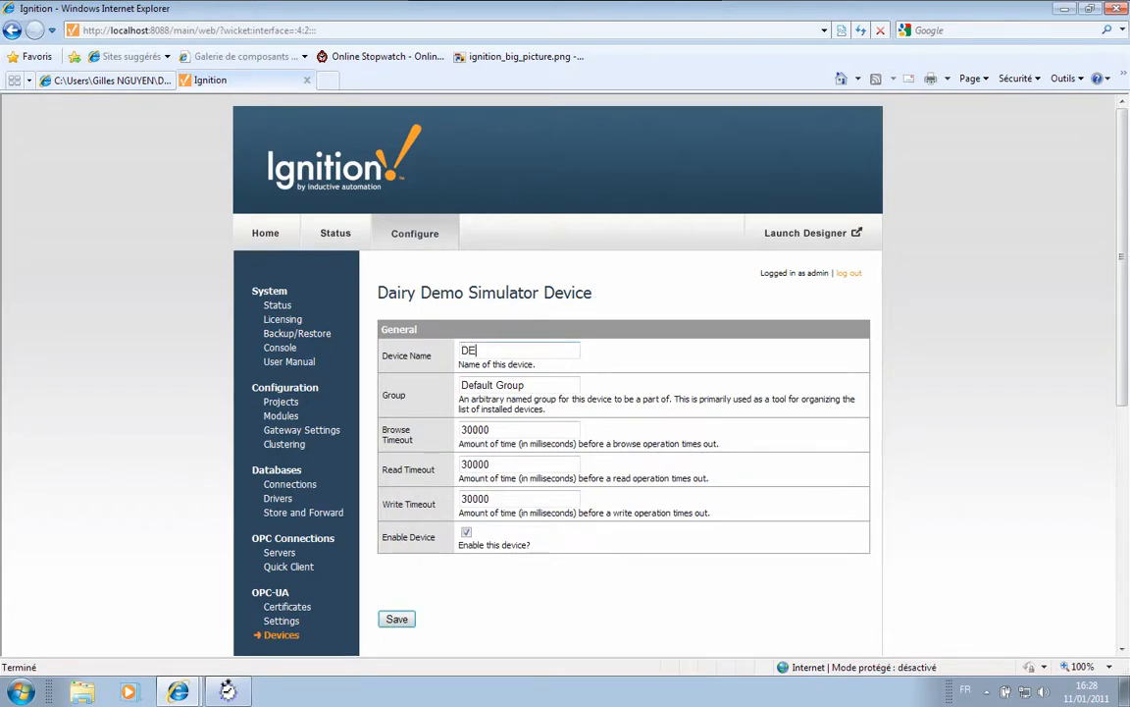
{"action": "type", "text": "MIS"}
{"action": "key", "text": "BackSpace"}
{"action": "key", "text": "BackSpace"}
{"action": "type", "text": "OSIMU"}
{"action": "key", "text": "Return"}
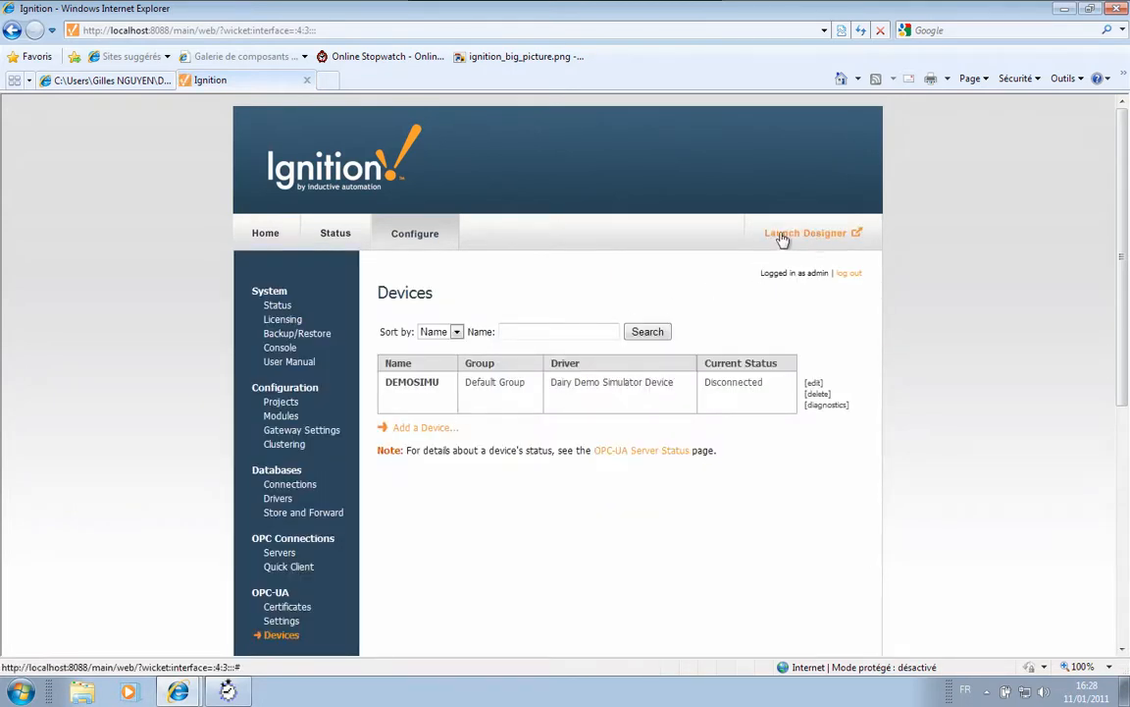
{"action": "left_click", "coordinate": [270, 239]}
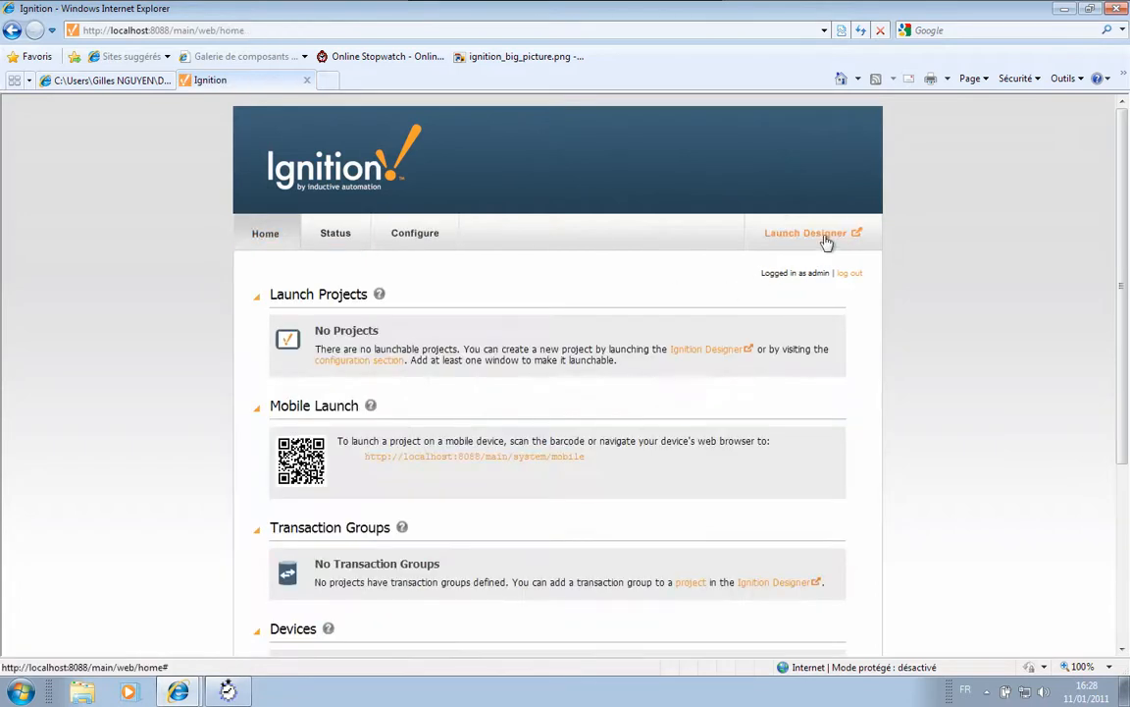
- Launch Ignition Designer from the gateway and log in with the admin credentials
{"action": "left_click", "coordinate": [826, 236]}
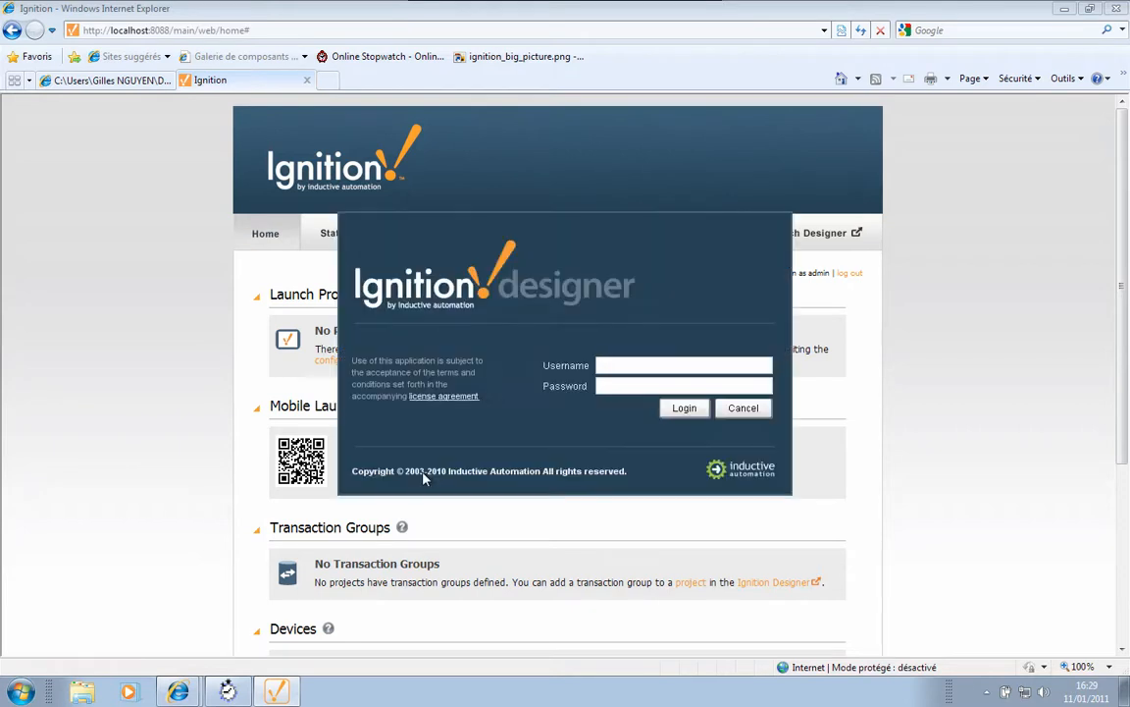
{"action": "type", "text": "a"}
{"action": "type", "text": "rd"}
{"action": "key", "text": "Return"}
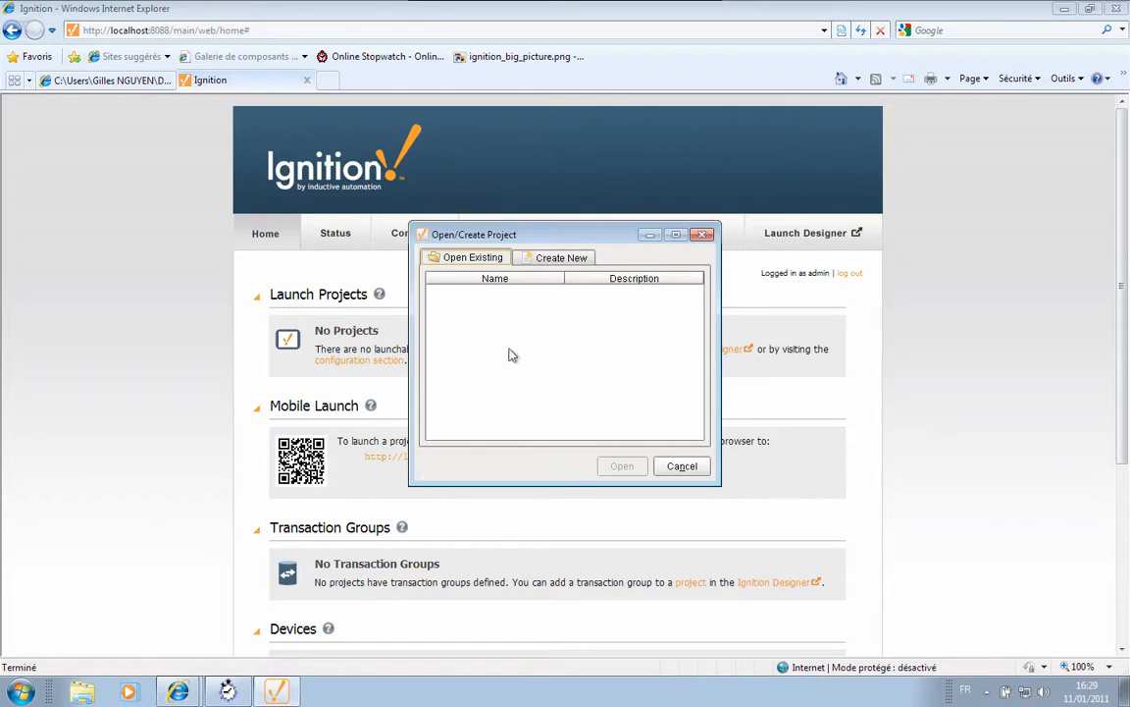
- Create a new project named 'demo'
{"action": "left_click", "coordinate": [561, 256]}
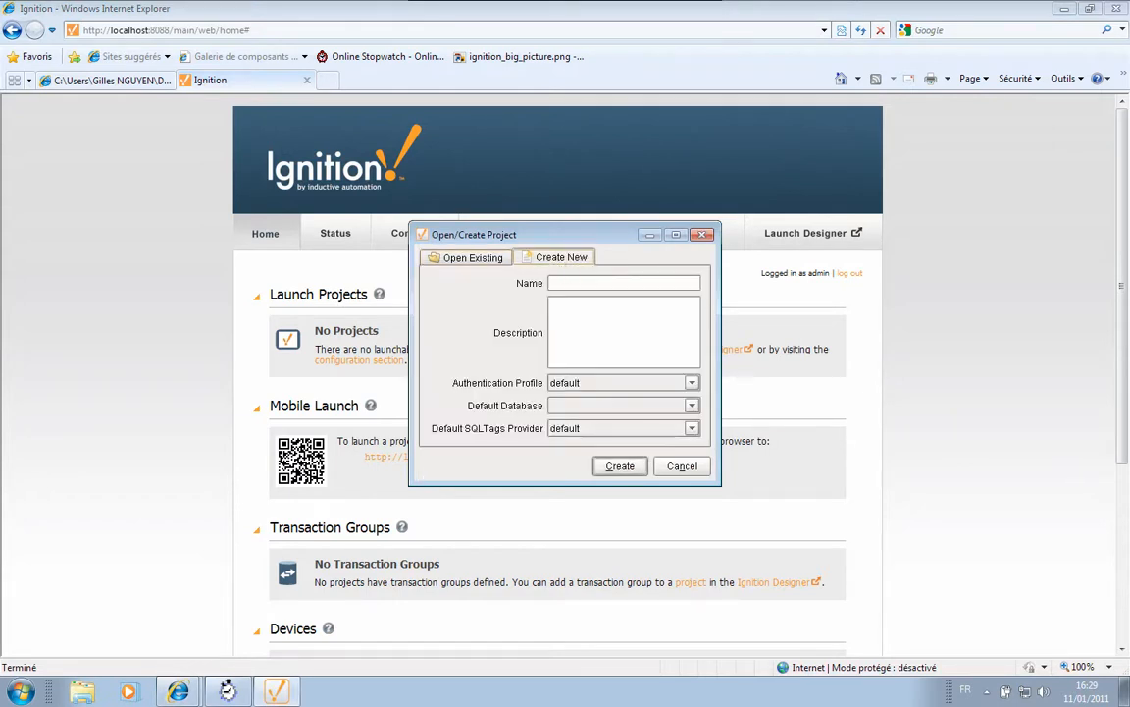
{"action": "type", "text": "demo"}
{"action": "key", "text": "Return"}
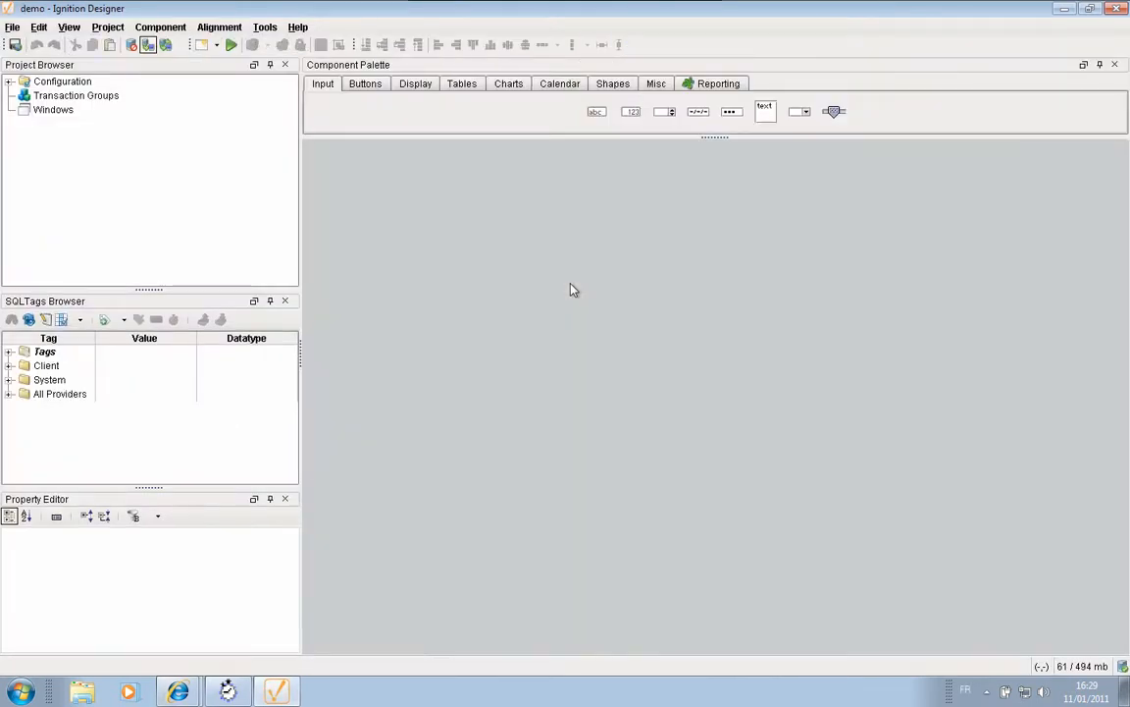
- Add a blank window, then browse the OPC server to DEMOSIMU's REFRIGERATION folder
{"action": "left_click", "coordinate": [55, 110]}
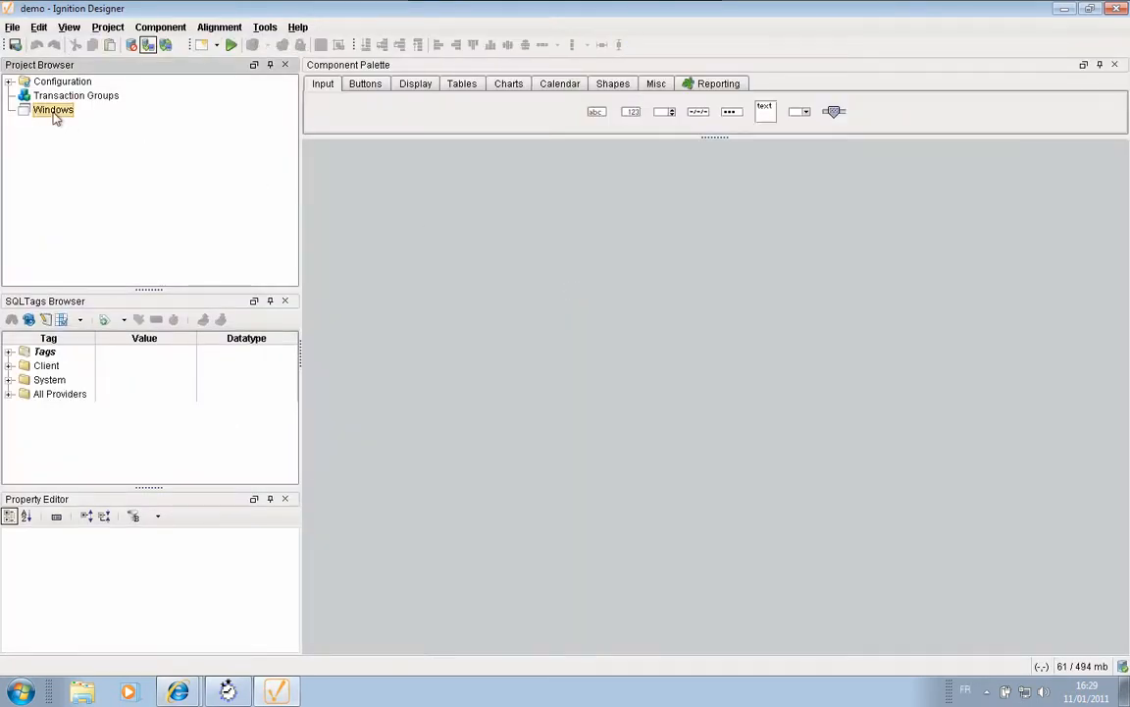
{"action": "left_click", "coordinate": [201, 45]}
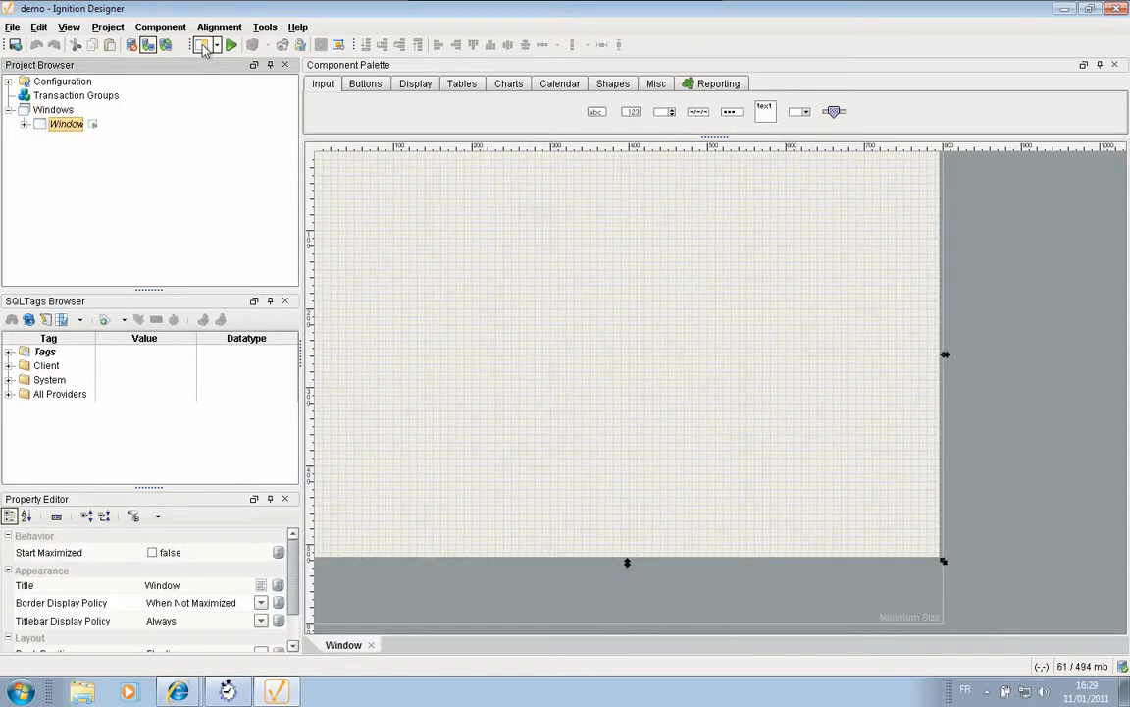
{"action": "left_click", "coordinate": [11, 356]}
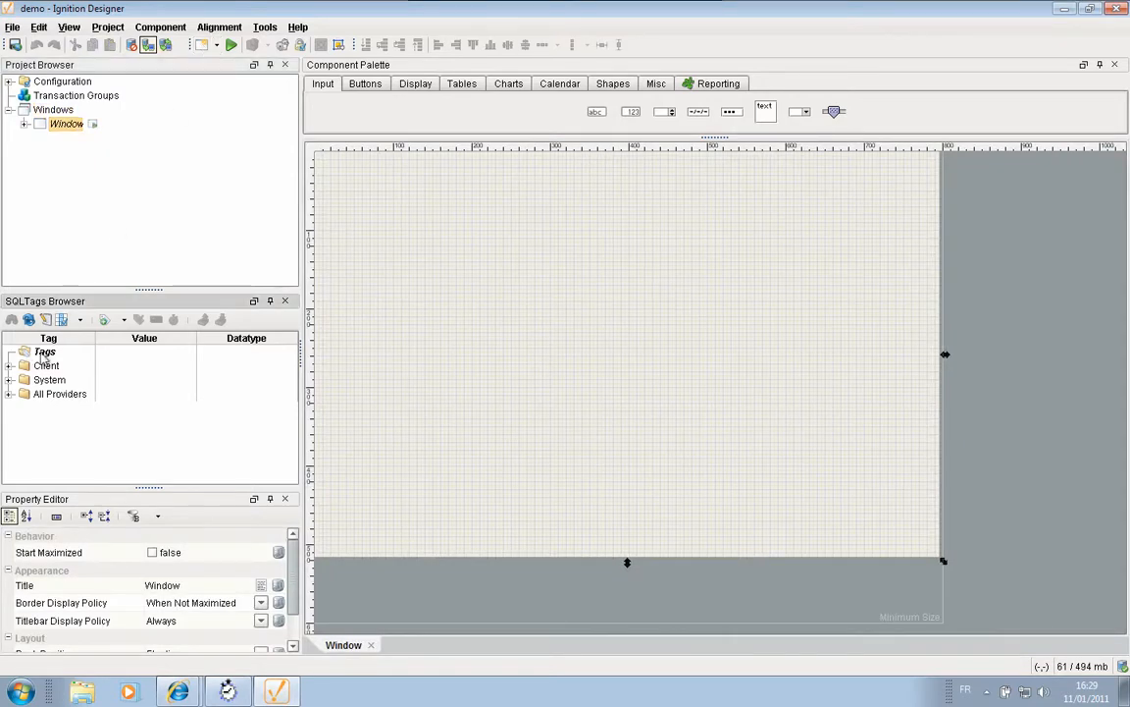
{"action": "left_click", "coordinate": [156, 321]}
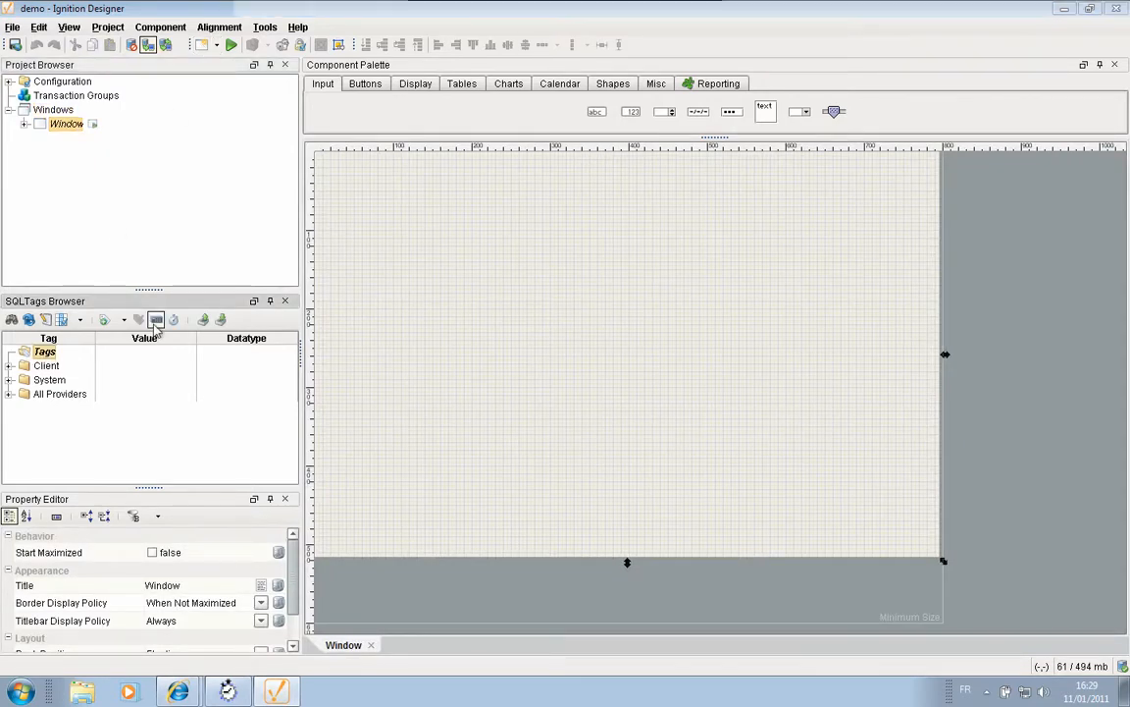
{"action": "left_click", "coordinate": [13, 54]}
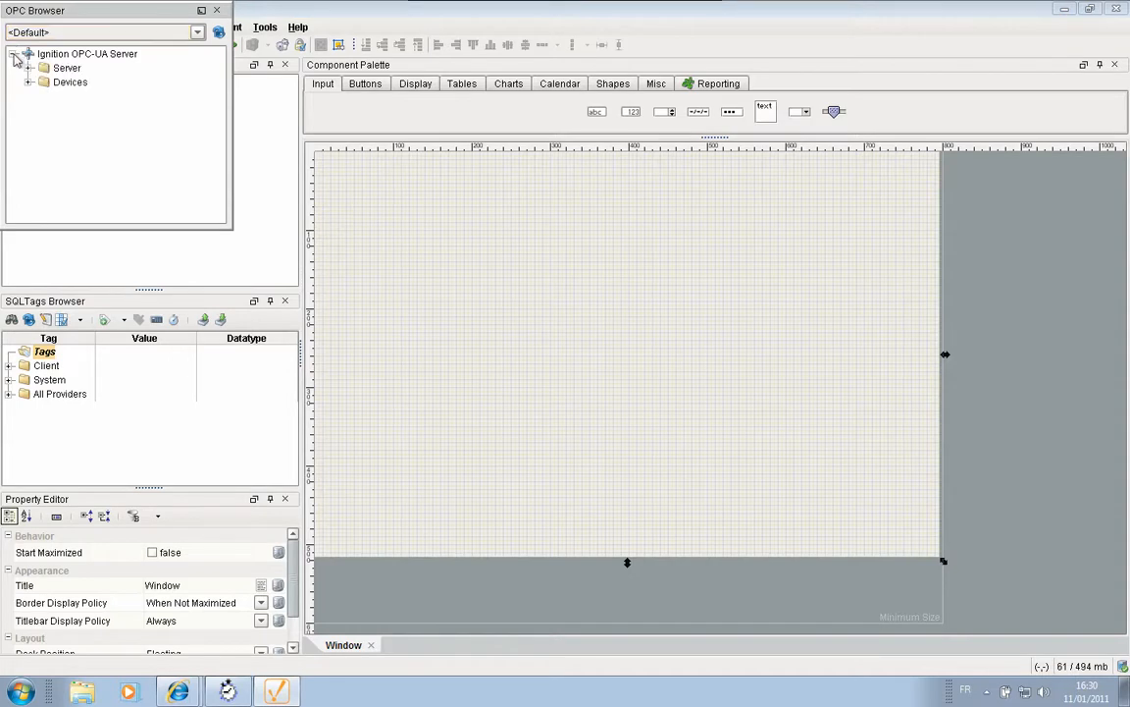
{"action": "left_click", "coordinate": [28, 82]}
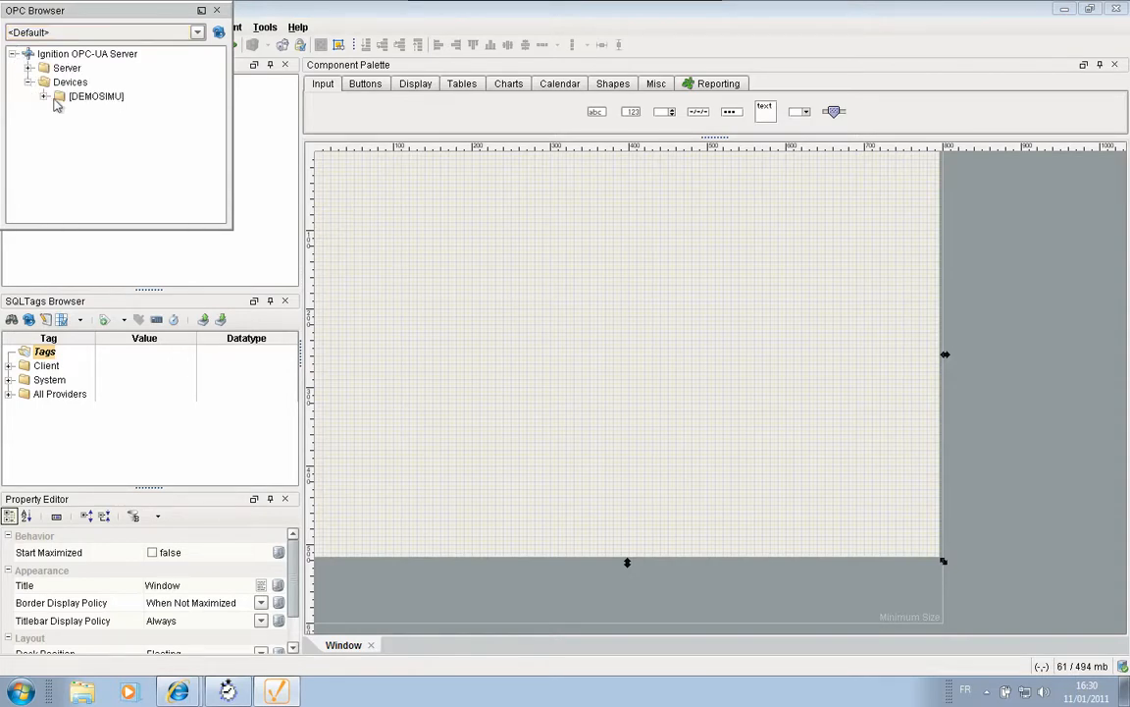
{"action": "left_click", "coordinate": [45, 96]}
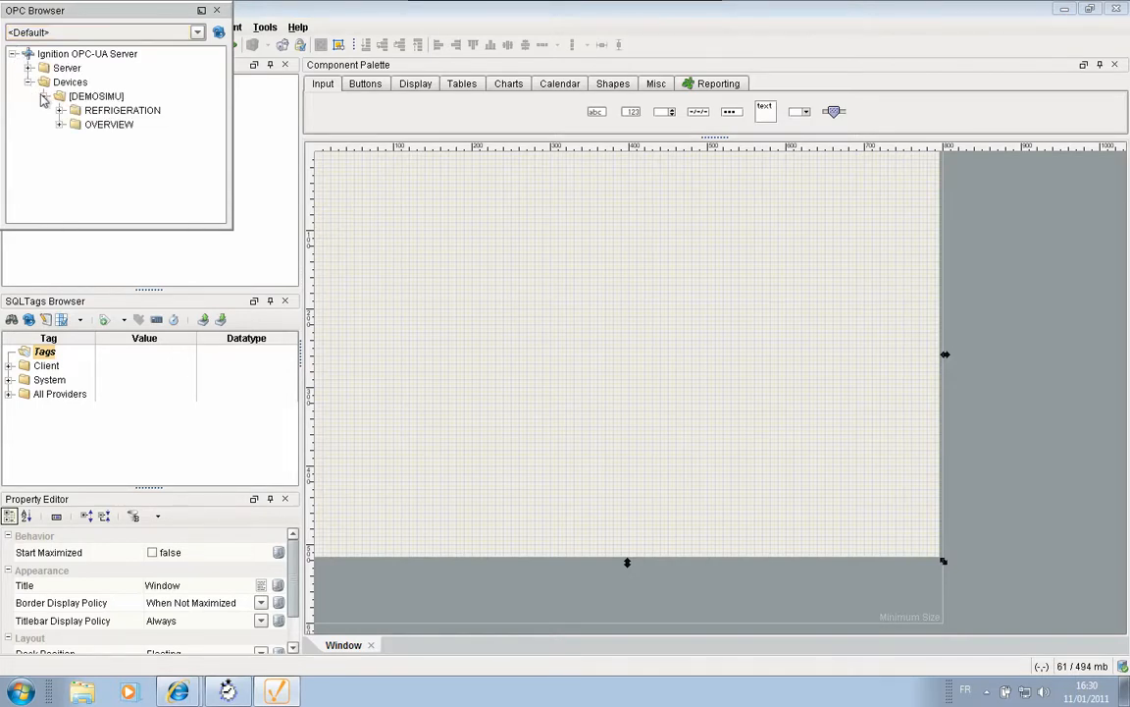
{"action": "left_click", "coordinate": [60, 110]}
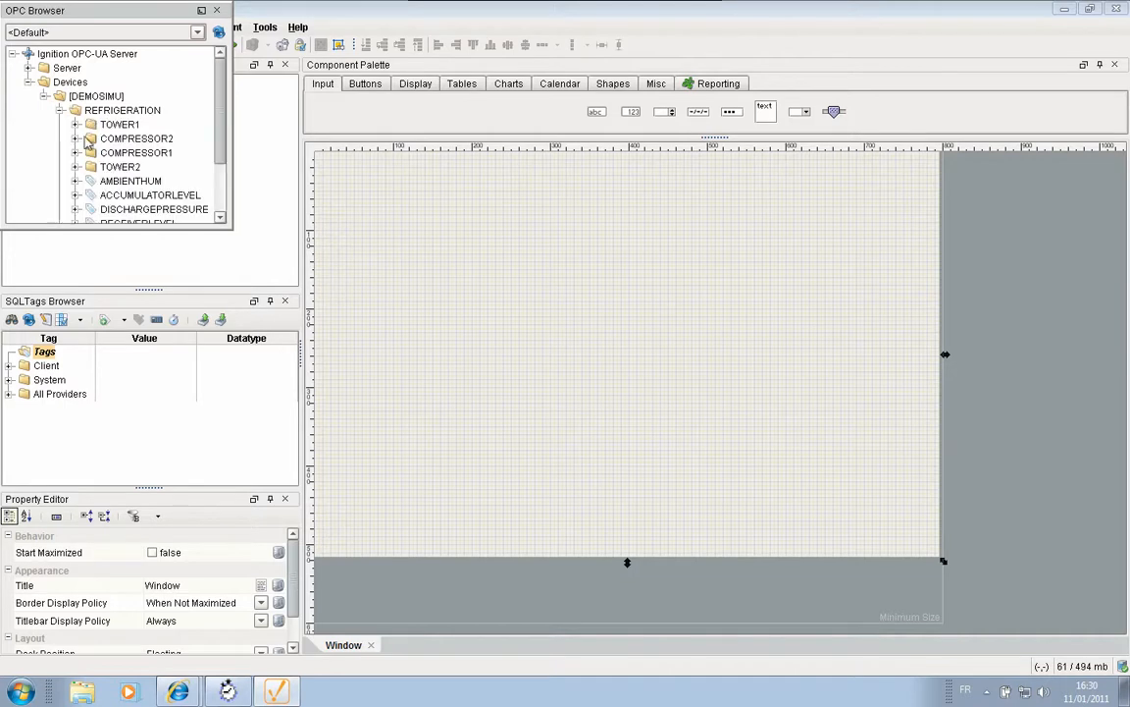
- Drag the refrigeration tags AMBIENTHUM through DISCHARGETEMP into the Tags folder
{"action": "left_click", "coordinate": [130, 180]}
{"action": "scroll", "coordinate": [138, 187], "scroll_direction": "down", "scroll_amount": 2}
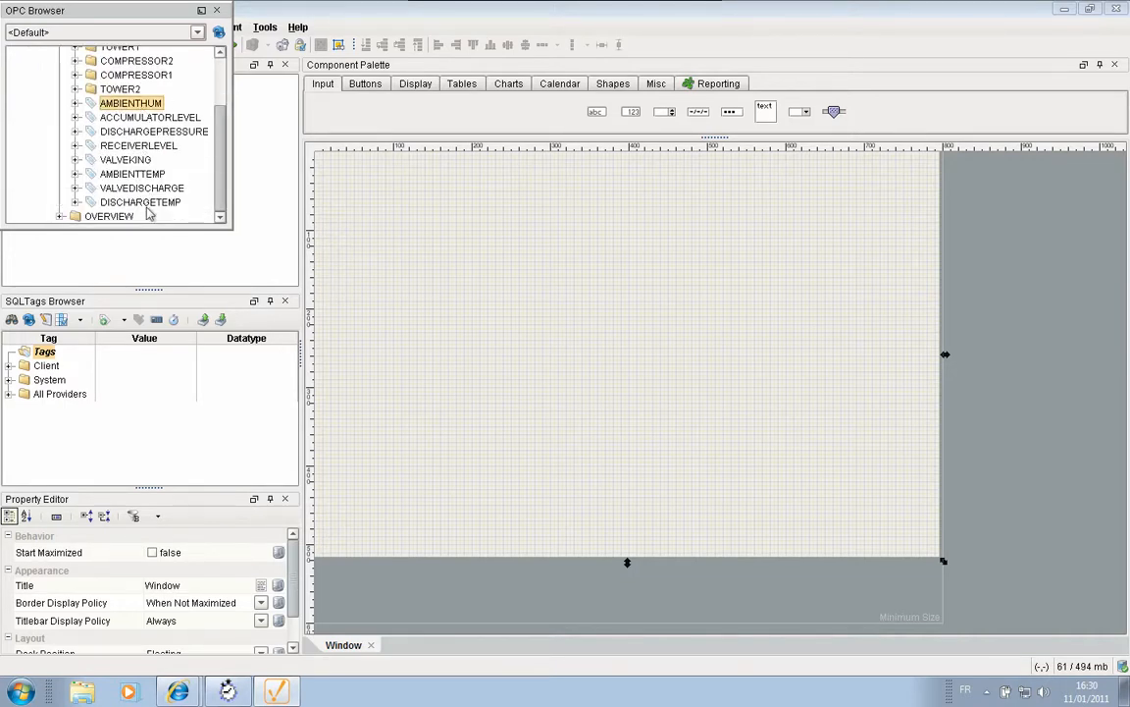
{"action": "left_click", "coordinate": [150, 206], "text": "shift"}
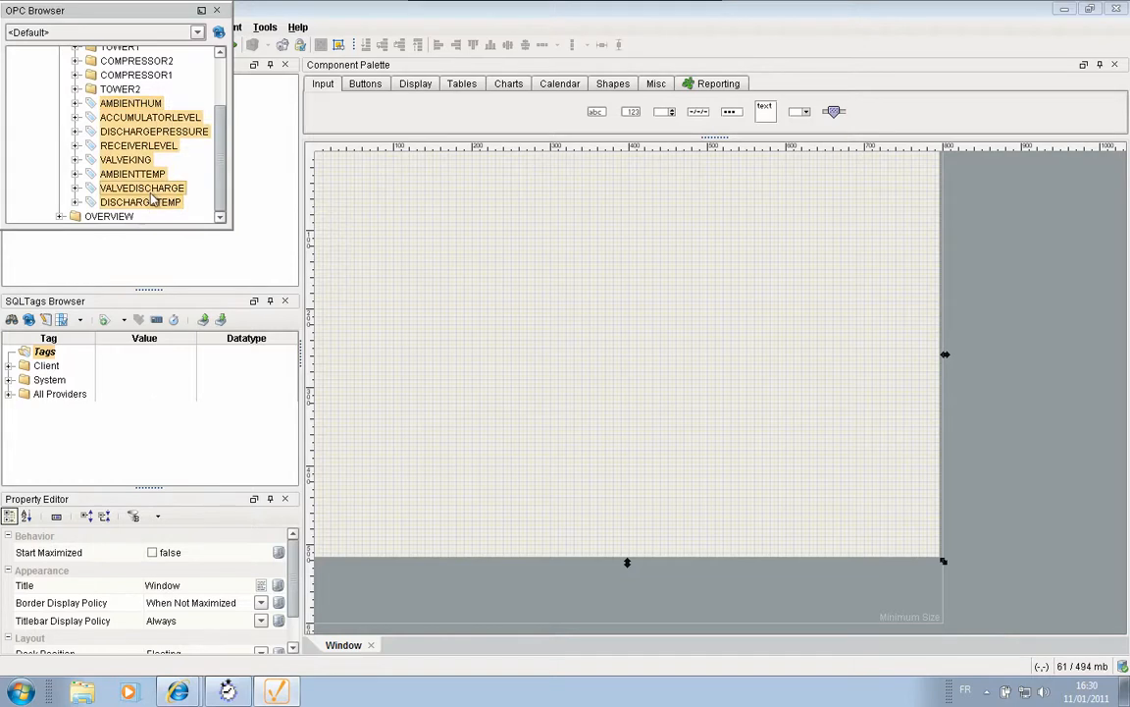
{"action": "left_click_drag", "start_coordinate": [140, 187], "coordinate": [44, 352]}
{"action": "left_click", "coordinate": [217, 11]}
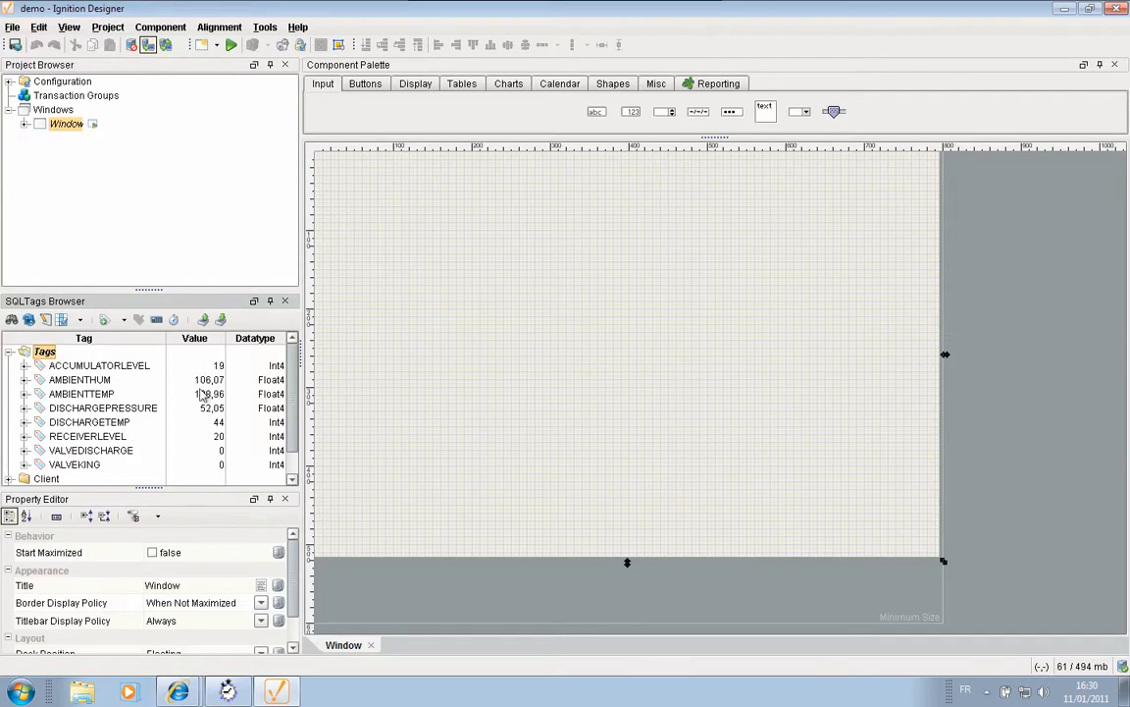
- Drop AMBIENTHUM on the window as an LED Display, move it top-left, style 5x7 Matrix
{"action": "left_click_drag", "start_coordinate": [89, 378], "coordinate": [383, 224]}
{"action": "mouse_move", "coordinate": [413, 229]}
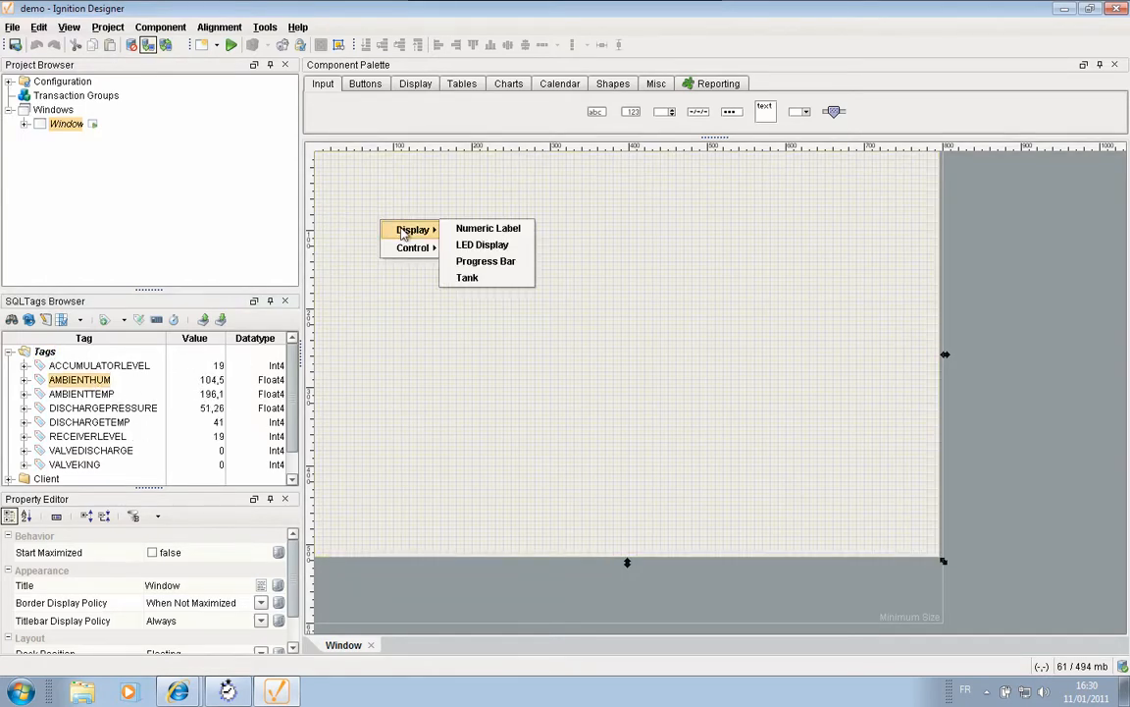
{"action": "left_click", "coordinate": [497, 246]}
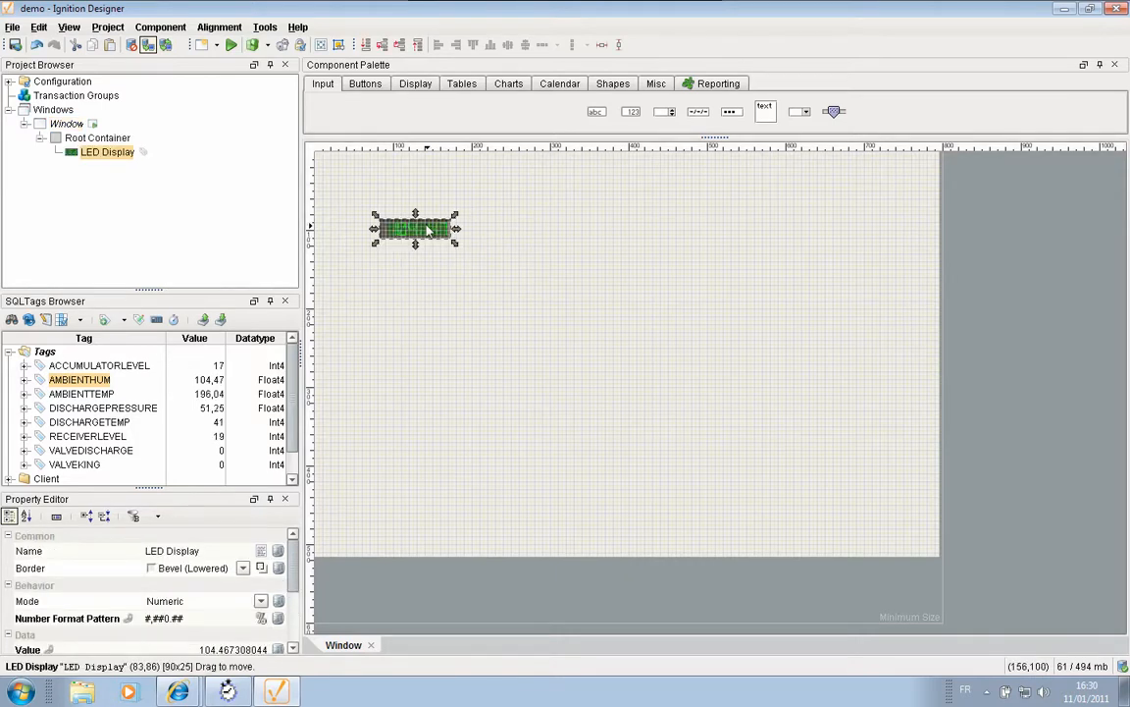
{"action": "left_click_drag", "start_coordinate": [413, 222], "coordinate": [412, 184]}
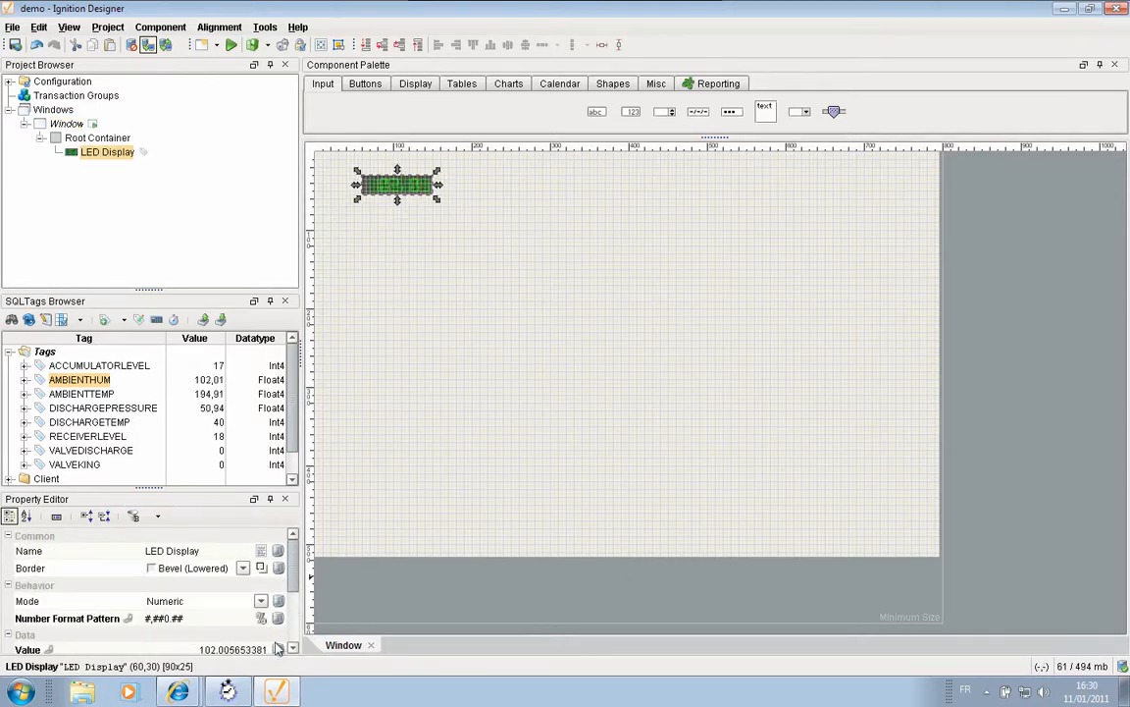
{"action": "left_click_drag", "start_coordinate": [292, 587], "coordinate": [293, 606]}
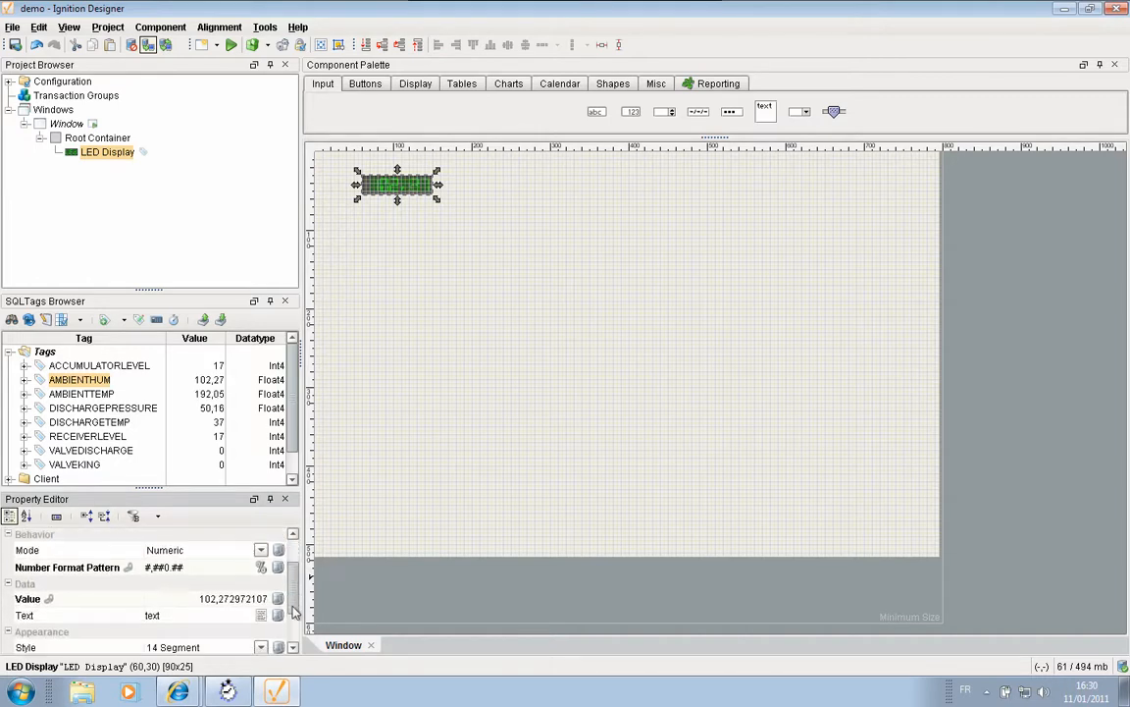
{"action": "left_click", "coordinate": [260, 648]}
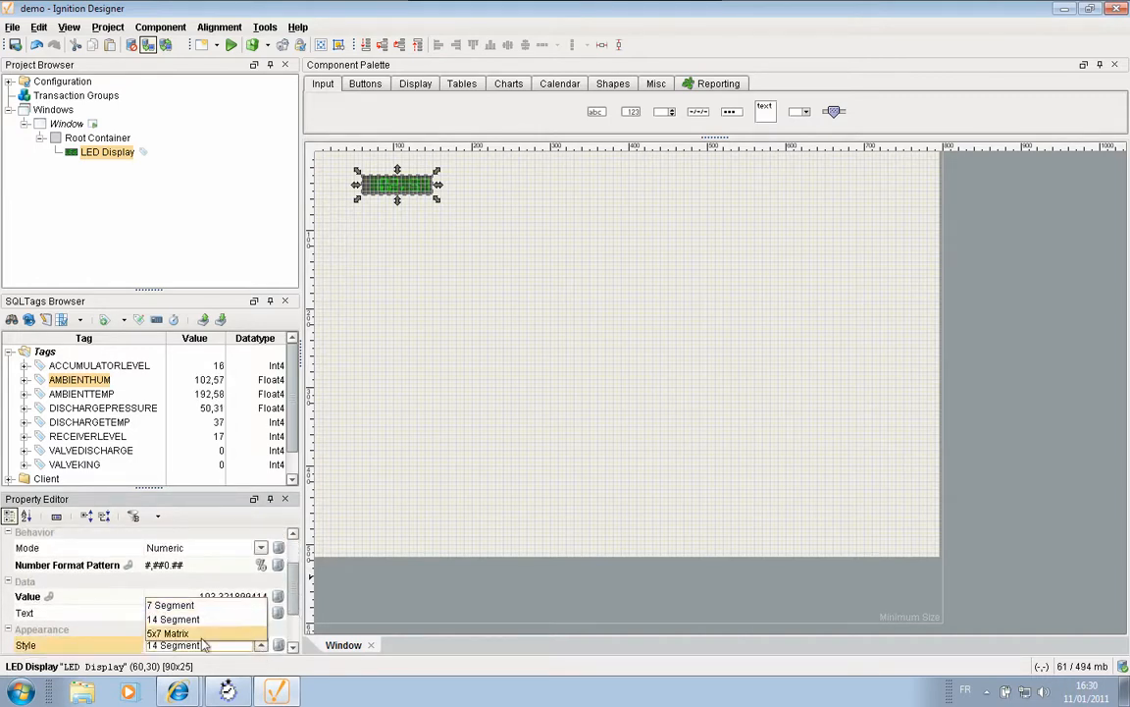
{"action": "left_click", "coordinate": [202, 635]}
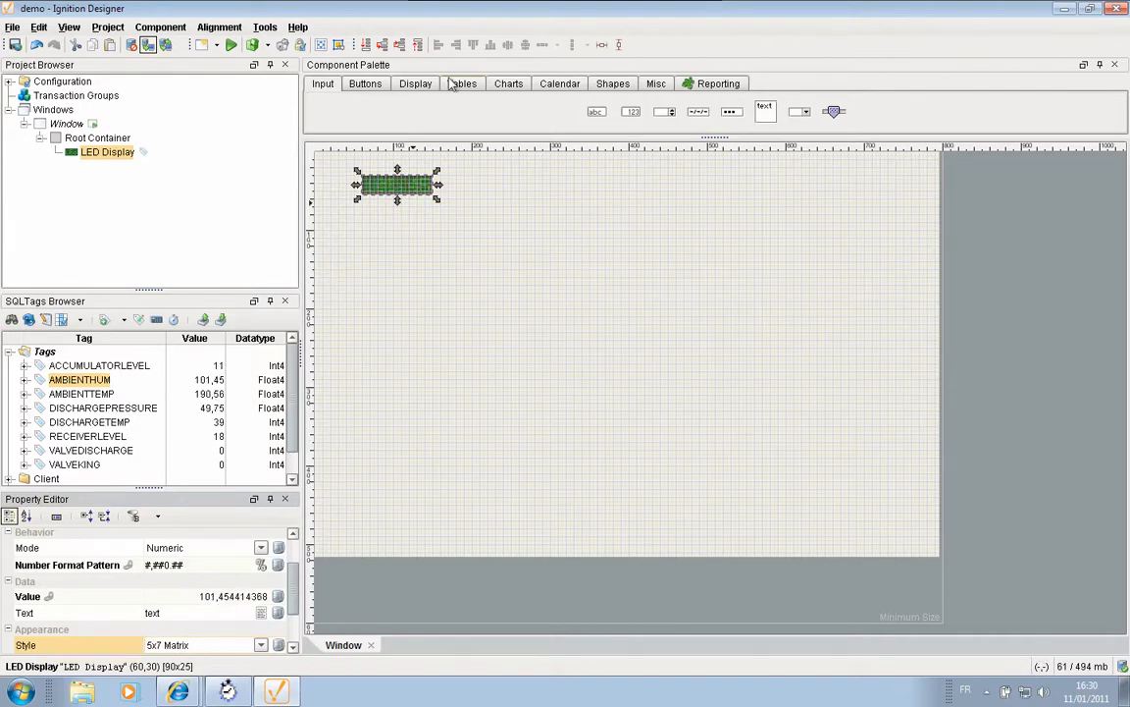
{"action": "left_click", "coordinate": [416, 85]}
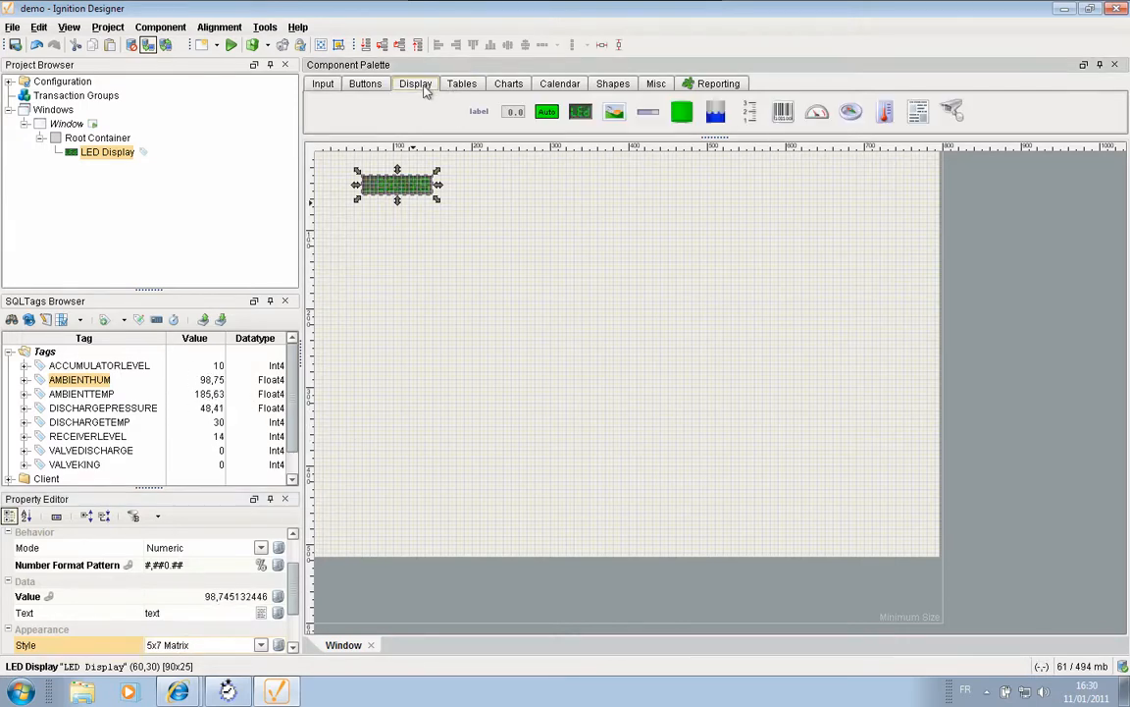
- Draw a Level Indicator below the LED display and bind it to ACCUMULATORLEVEL
{"action": "left_click", "coordinate": [717, 111]}
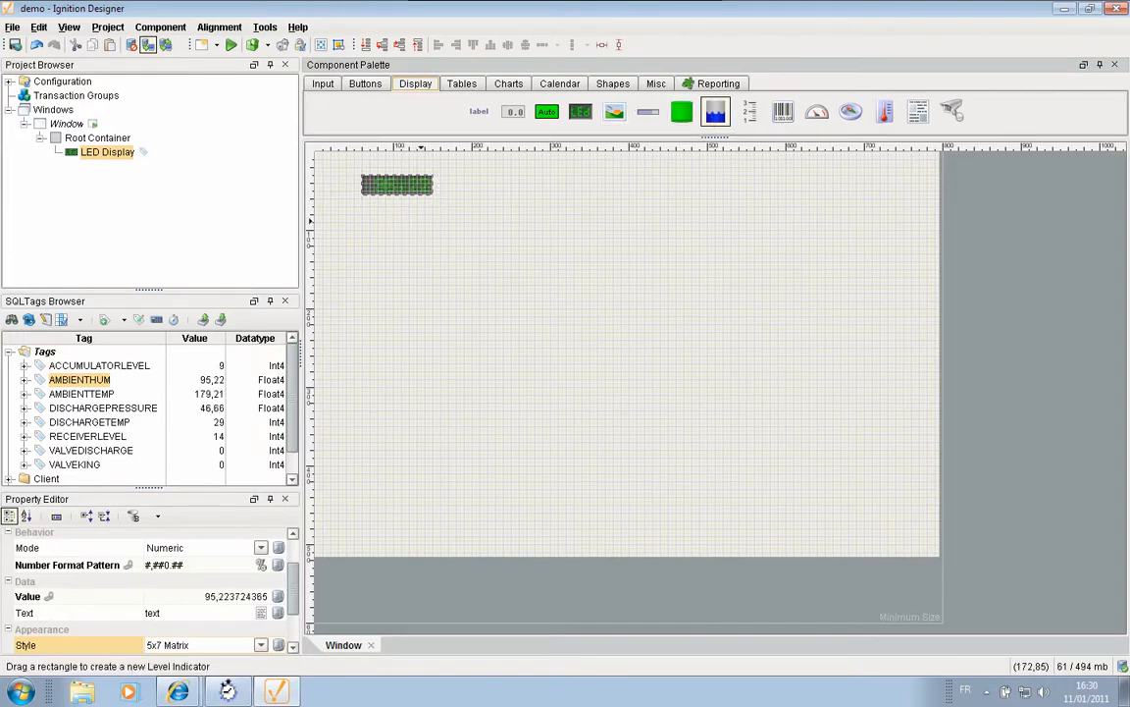
{"action": "left_click_drag", "start_coordinate": [479, 360], "coordinate": [363, 225]}
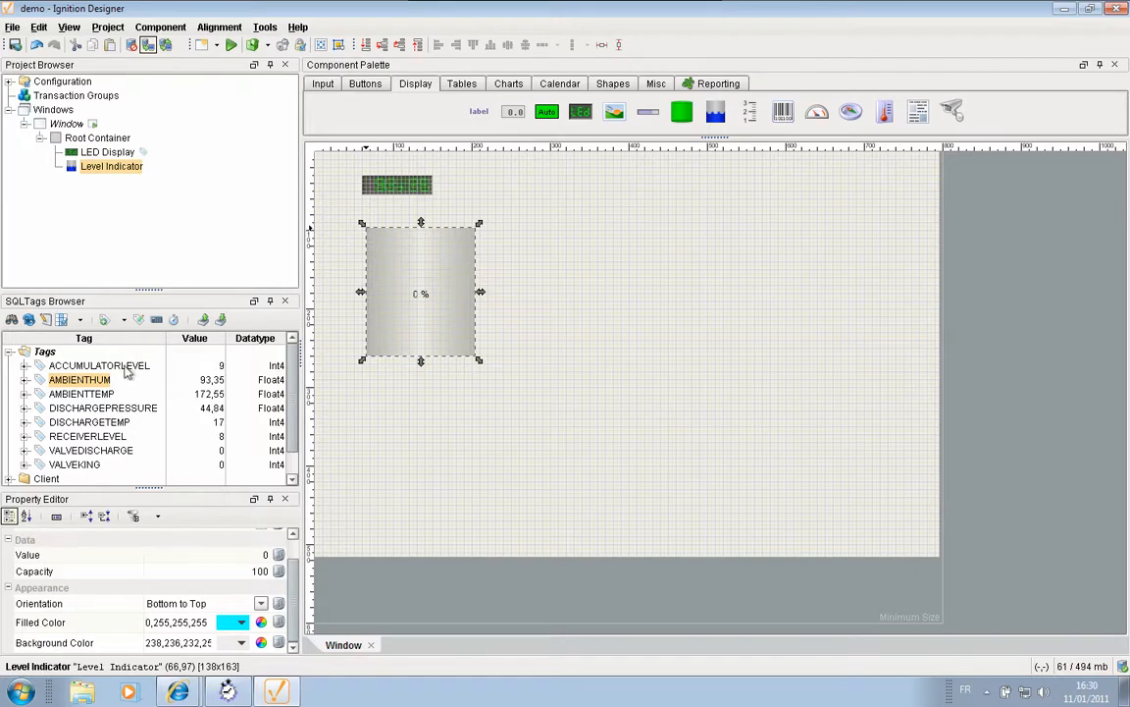
{"action": "left_click_drag", "start_coordinate": [134, 366], "coordinate": [399, 281]}
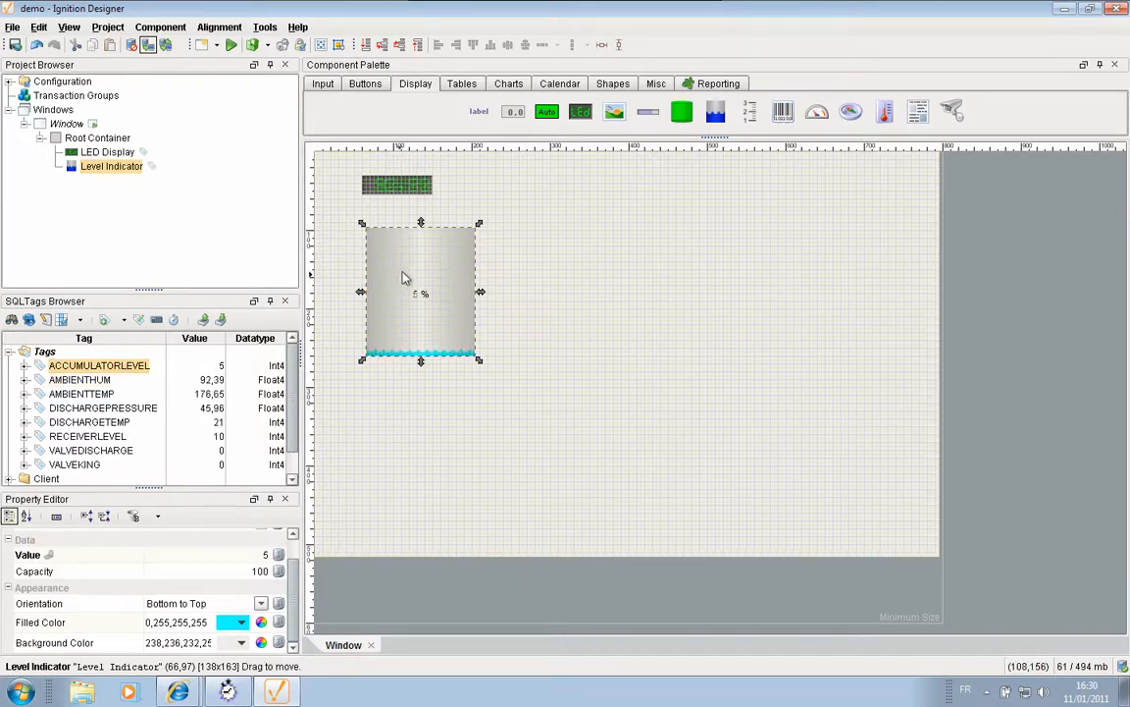
{"action": "left_click_drag", "start_coordinate": [410, 278], "coordinate": [393, 268]}
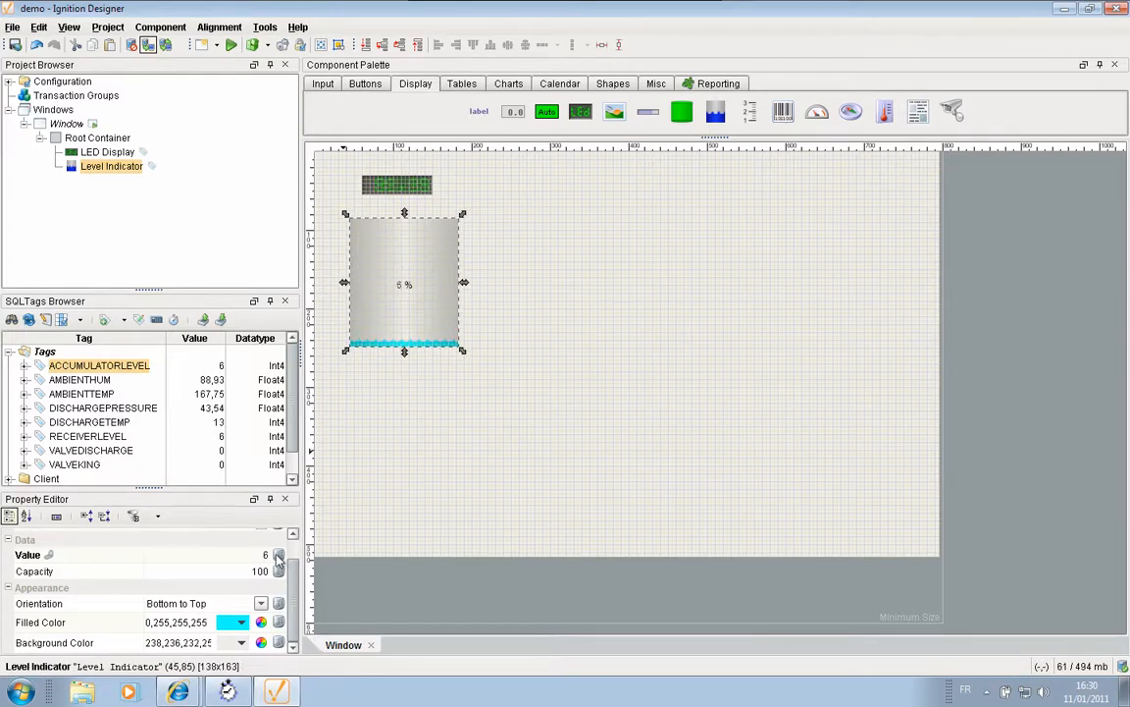
{"action": "left_click", "coordinate": [278, 556]}
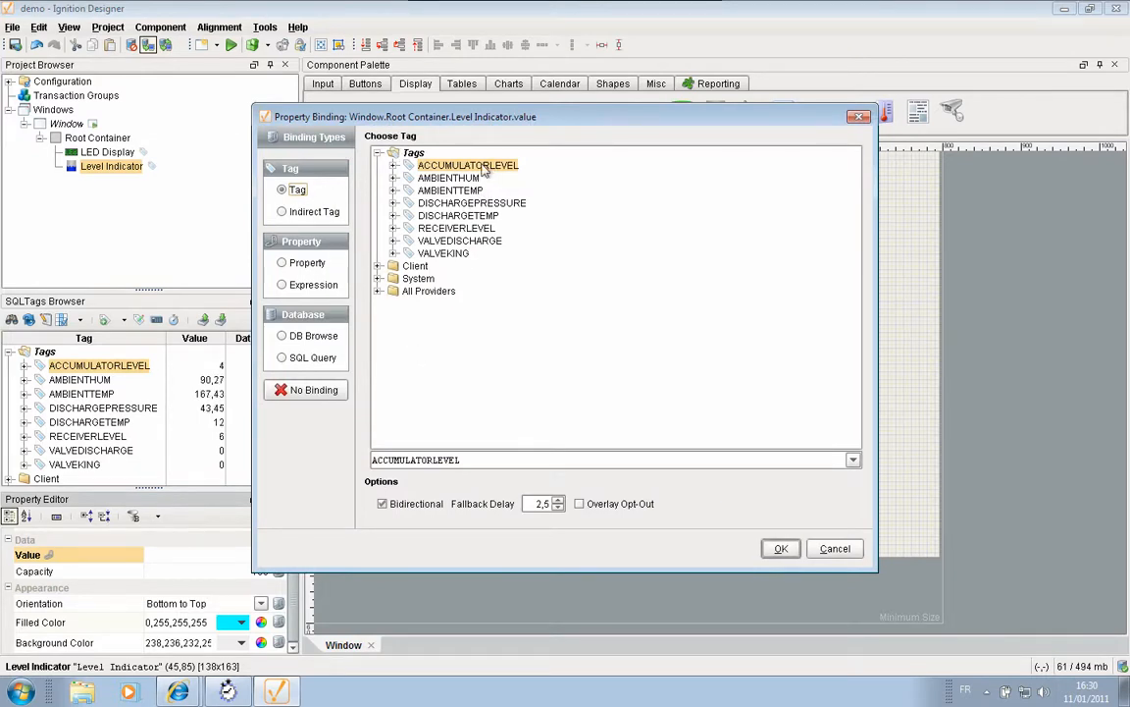
{"action": "left_click", "coordinate": [829, 551]}
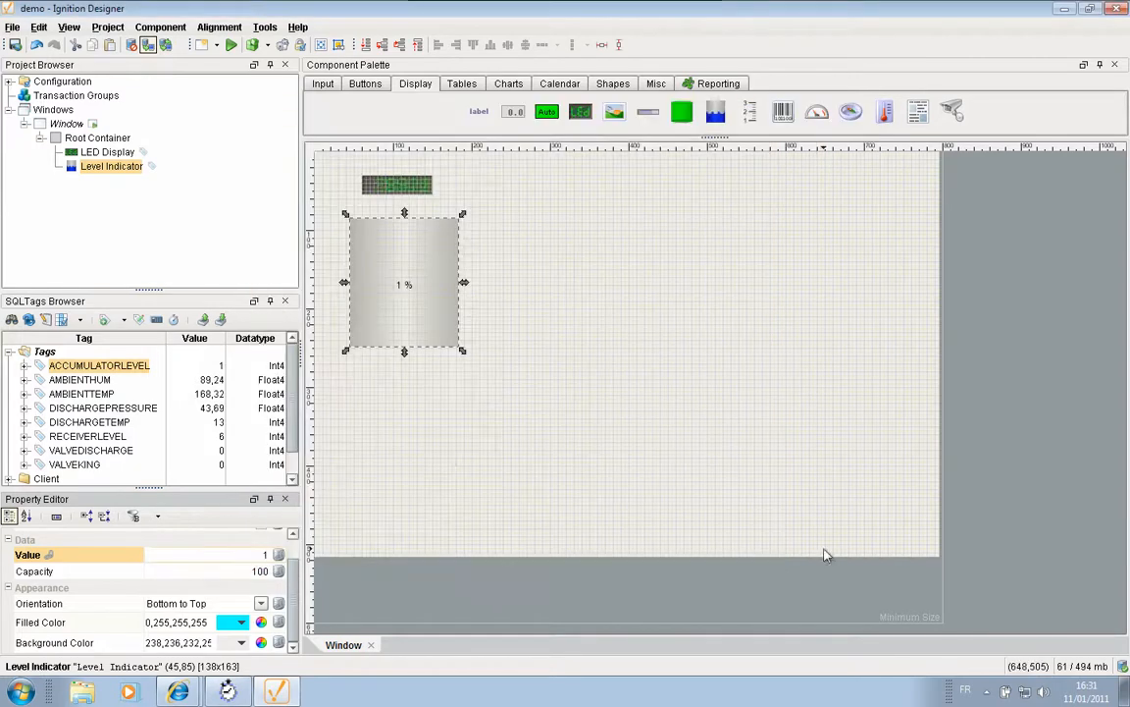
- Save the project, refresh the gateway home page, and launch the demo project's client
{"action": "left_click", "coordinate": [15, 45]}
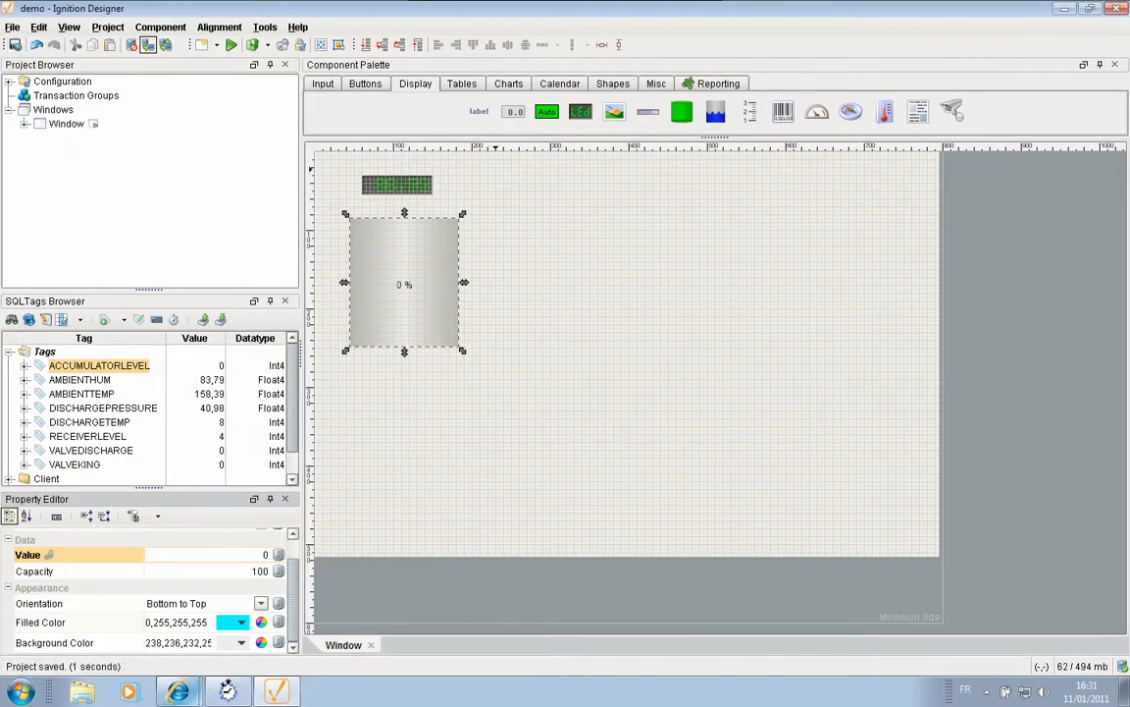
{"action": "mouse_move", "coordinate": [178, 692]}
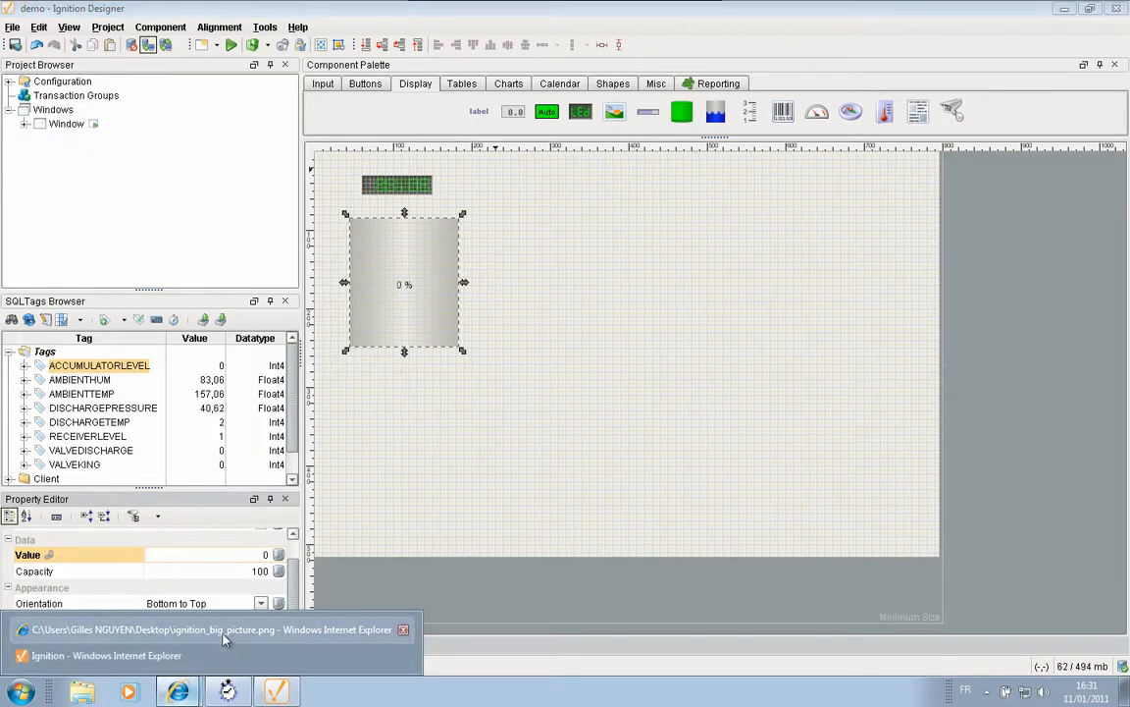
{"action": "left_click", "coordinate": [199, 654]}
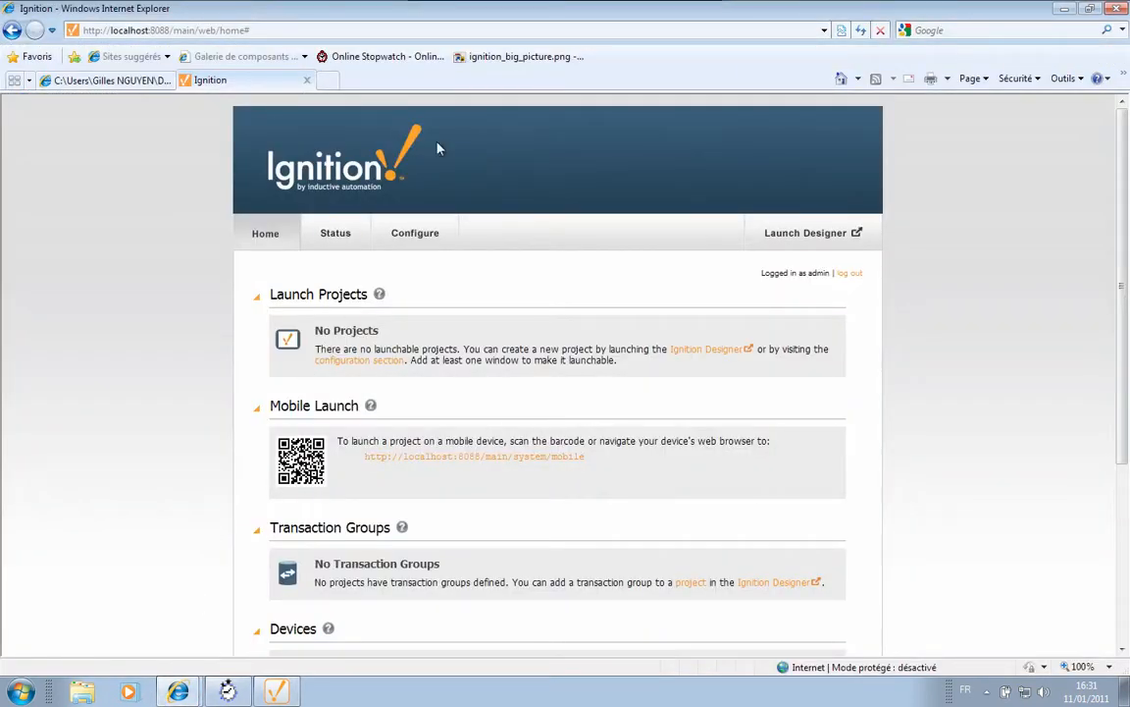
{"action": "left_click", "coordinate": [861, 31]}
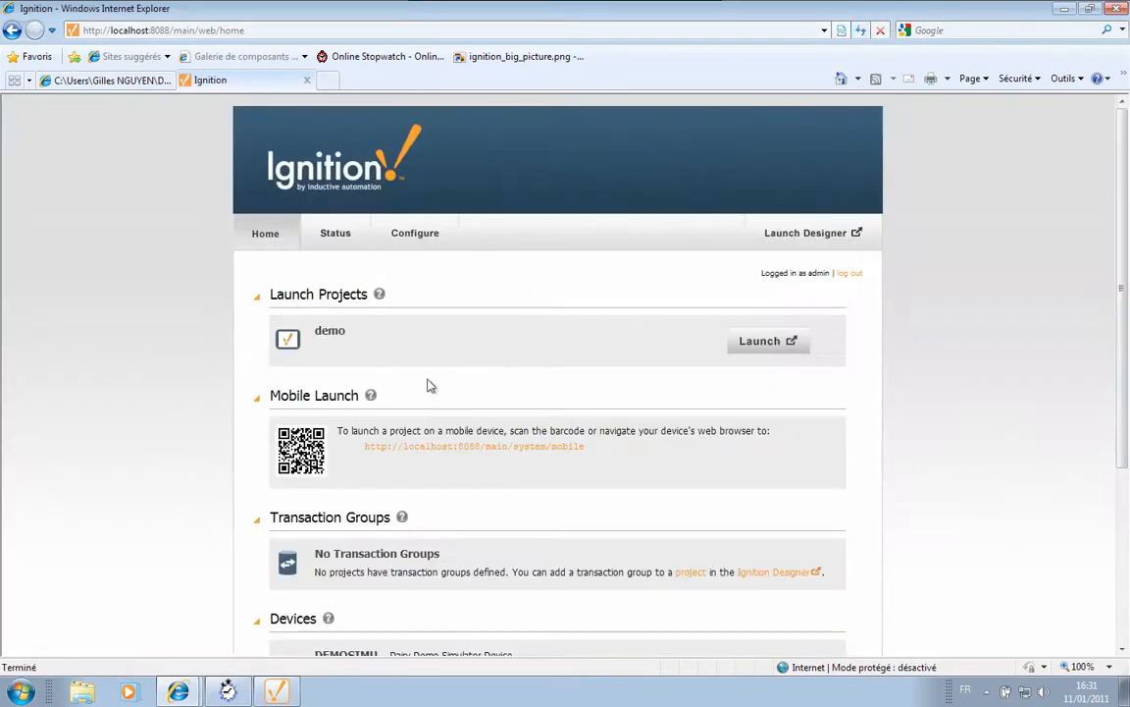
{"action": "left_click", "coordinate": [755, 349]}
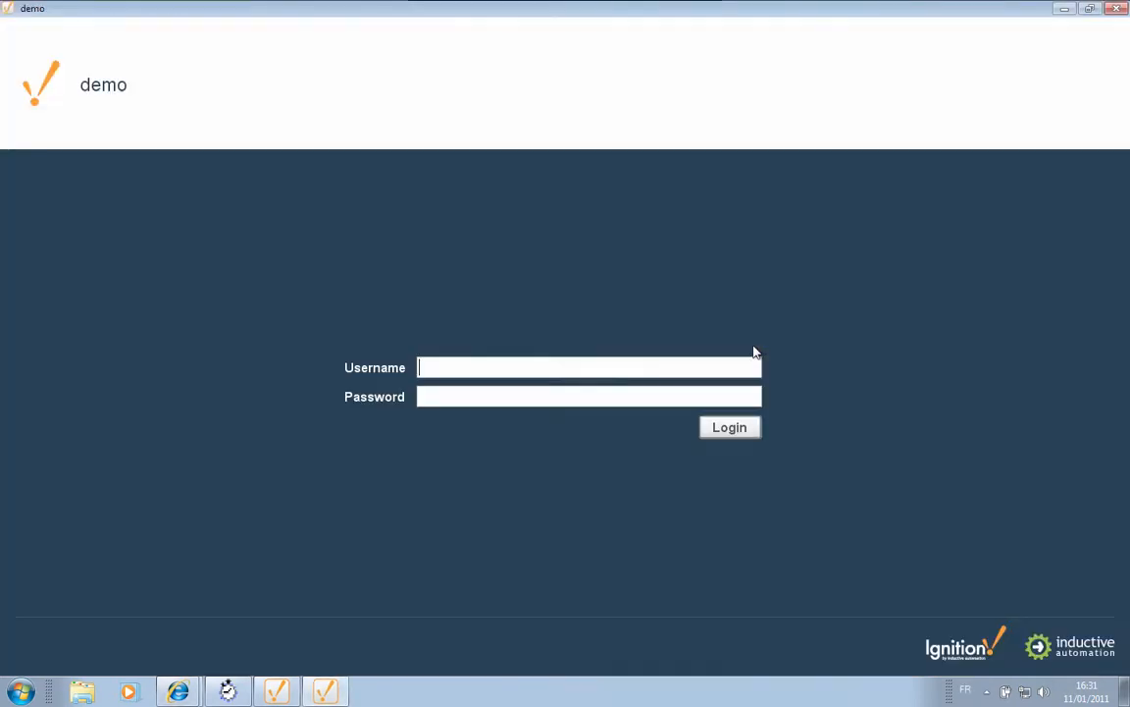
- Log in to the demo client, dock its window on the right half, then return to the Designer
{"action": "type", "text": "admin"}
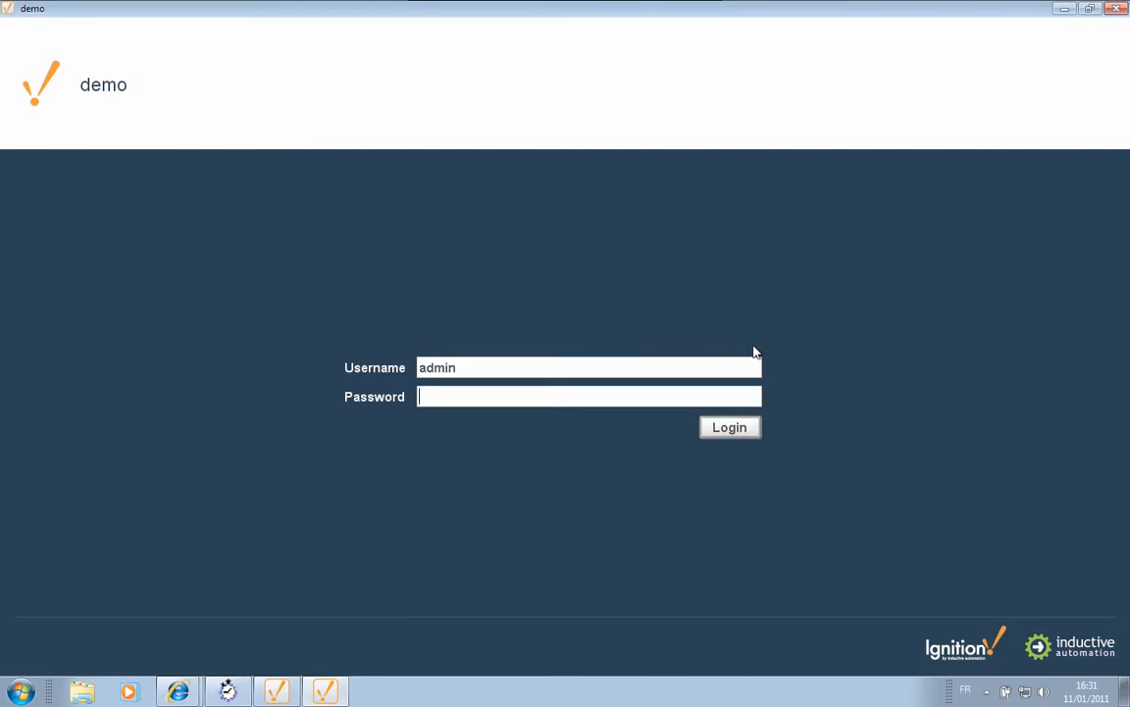
{"action": "type", "text": "demoword"}
{"action": "key", "text": "Return"}
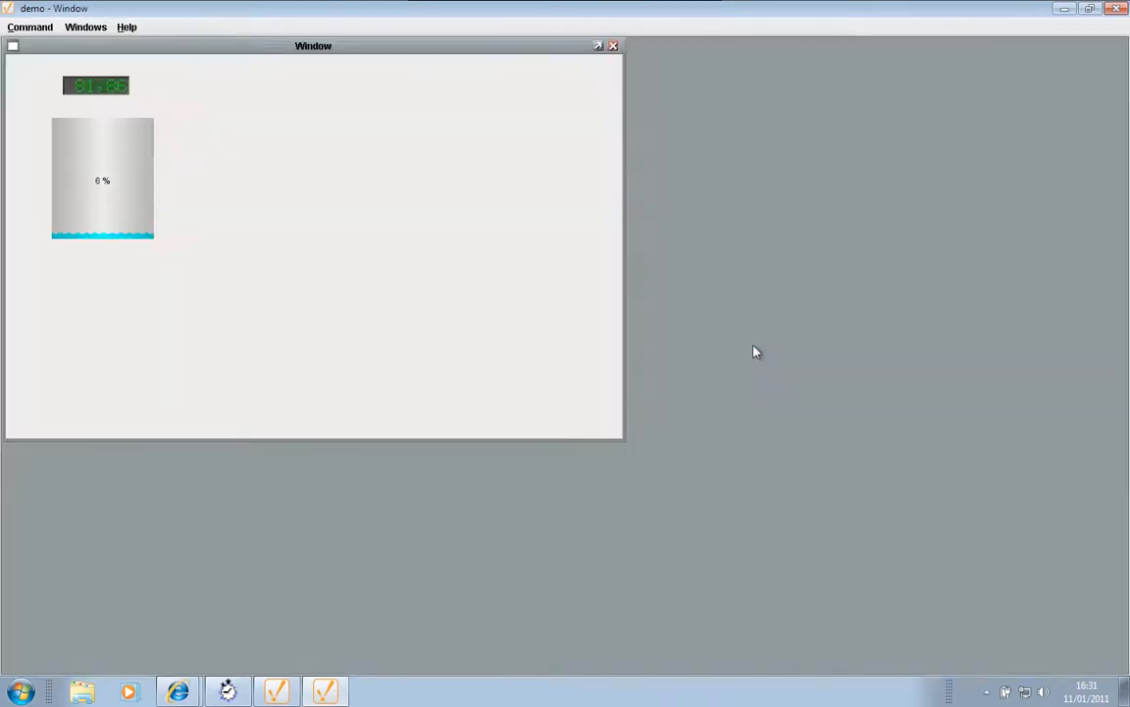
{"action": "double_click", "coordinate": [376, 8]}
{"action": "left_click_drag", "start_coordinate": [373, 15], "coordinate": [1126, 76]}
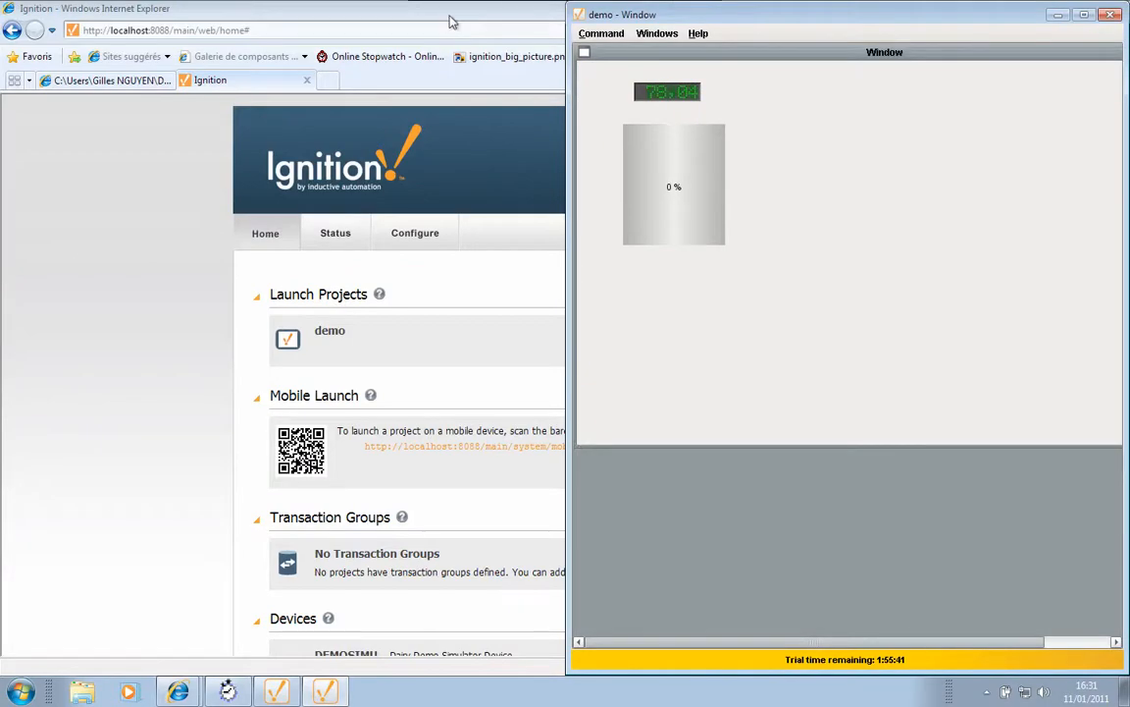
{"action": "left_click", "coordinate": [449, 20]}
{"action": "left_click", "coordinate": [277, 691]}
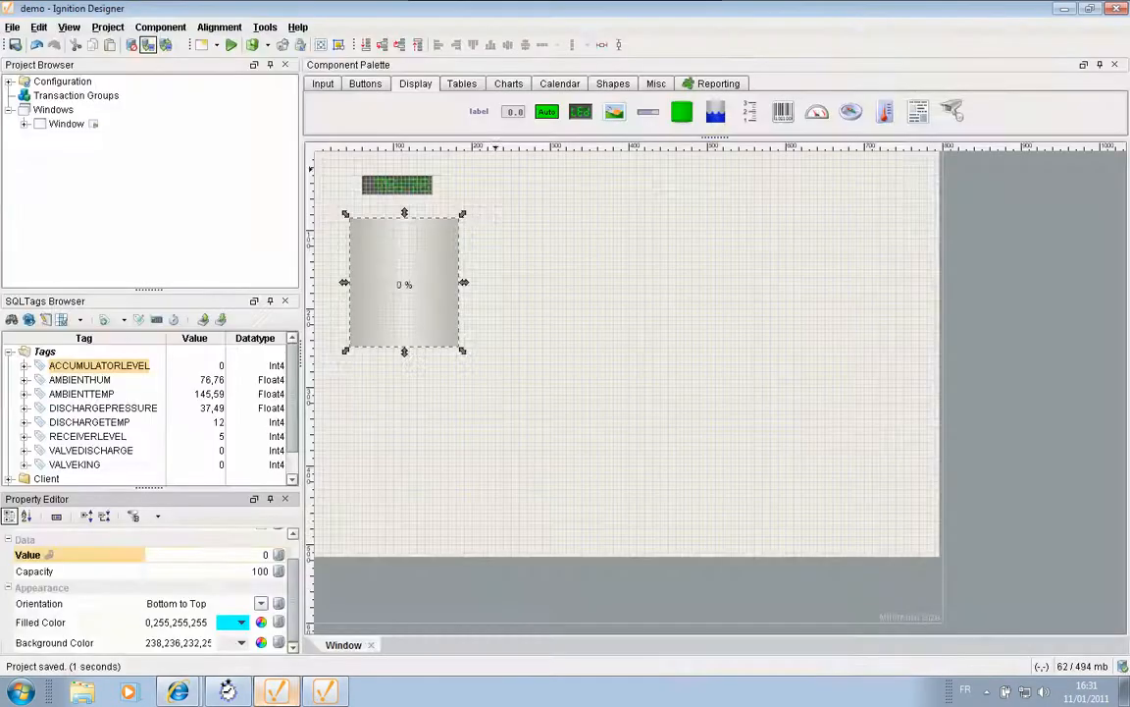